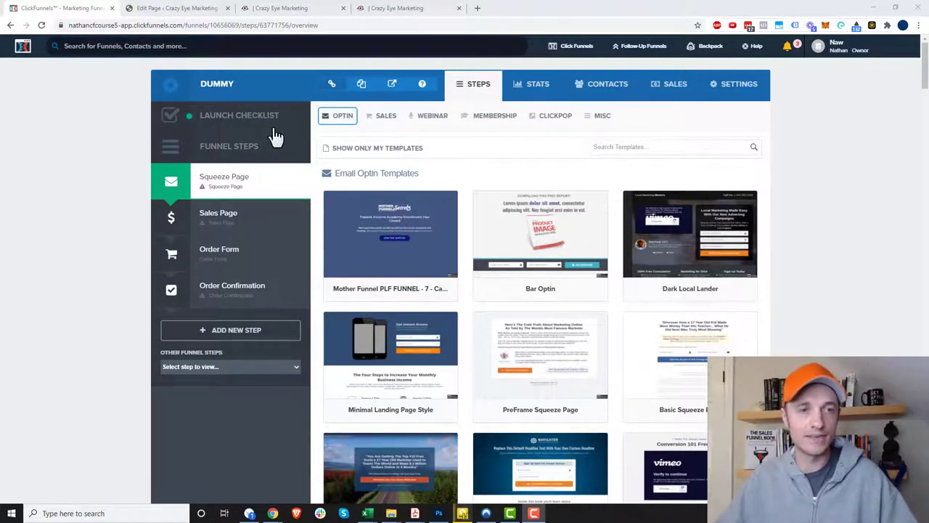
Step: Add a new funnel step named ClickPop to the DUMMY funnel
click(253, 335)
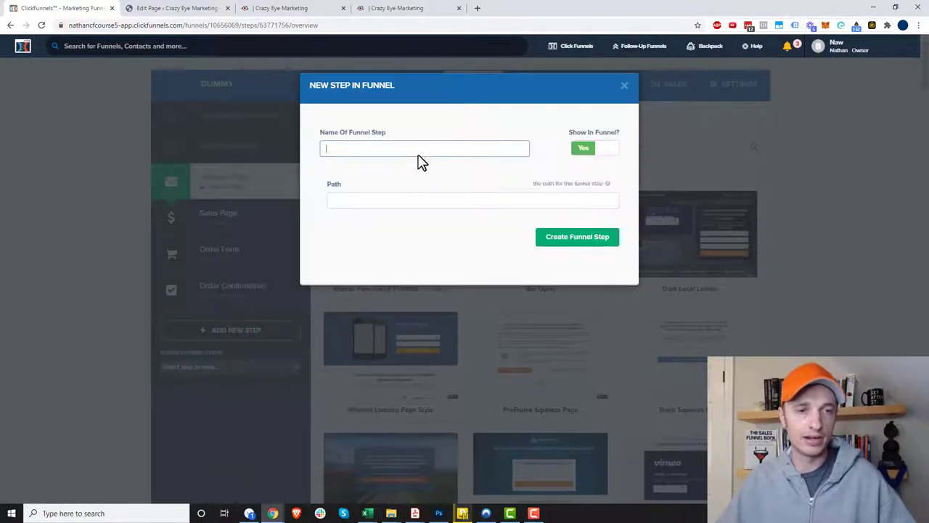
click(420, 149)
text(ClickPop)
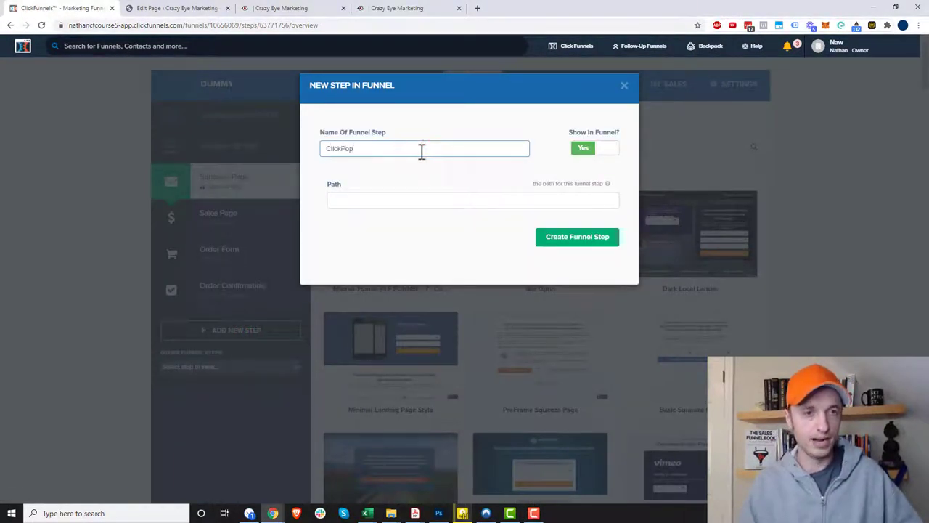
click(584, 246)
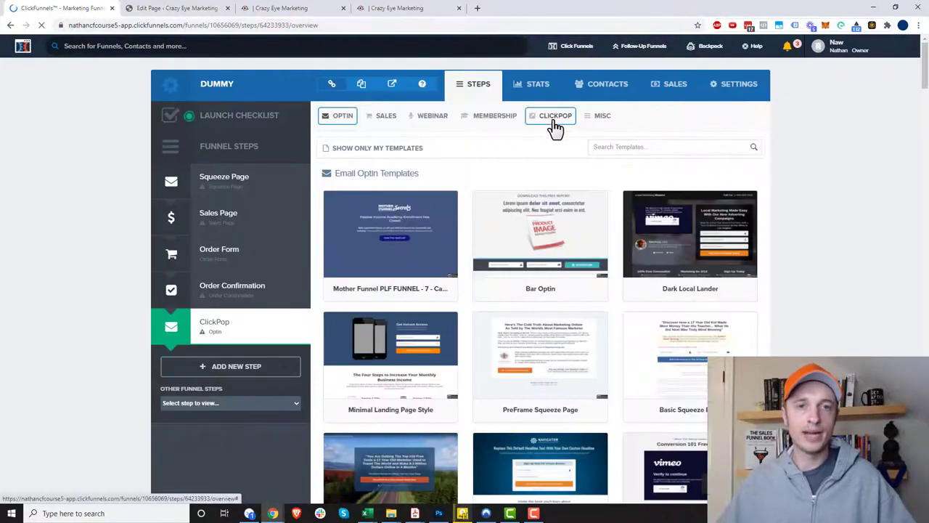
Step: Browse the ClickPop templates and apply the Big Headline ClickPop template to the new funnel step
click(551, 122)
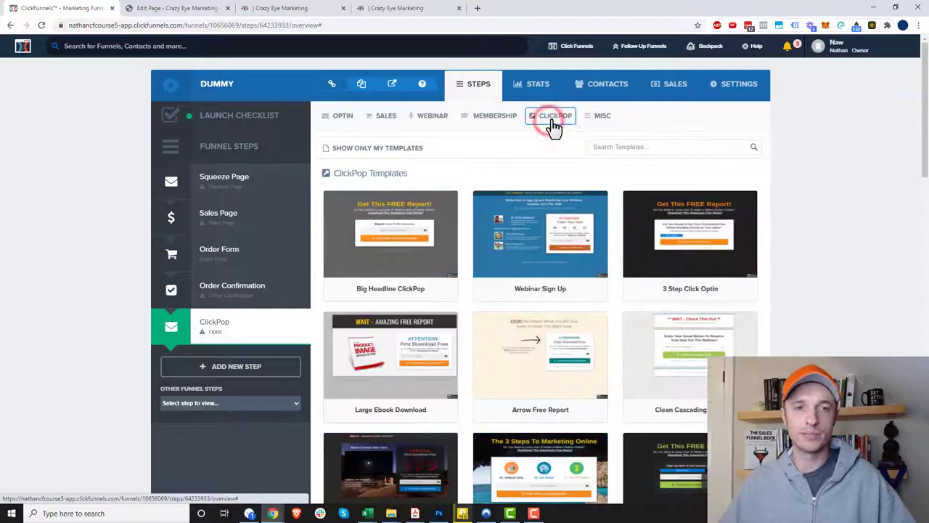
mouse_move(422, 238)
scroll(674, 210, down, 3)
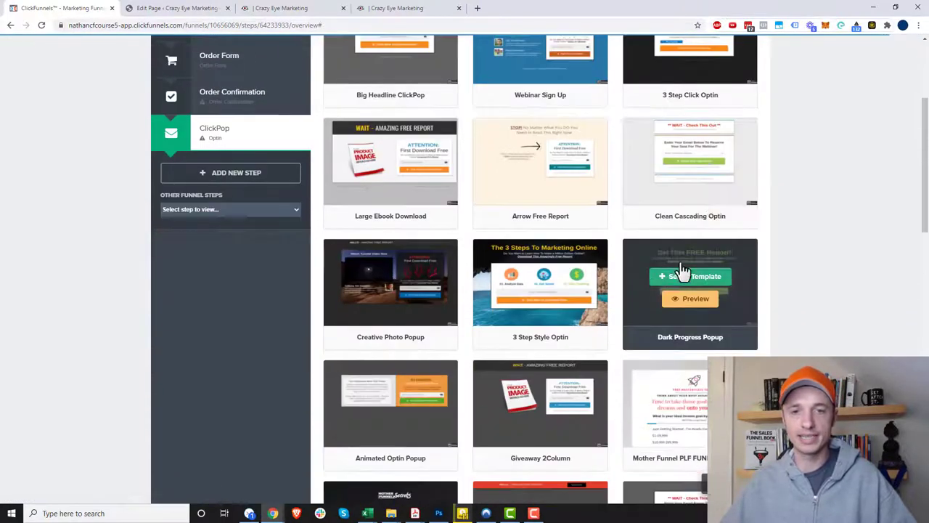
scroll(508, 304, down, 2)
scroll(530, 316, down, 1)
scroll(616, 286, up, 5)
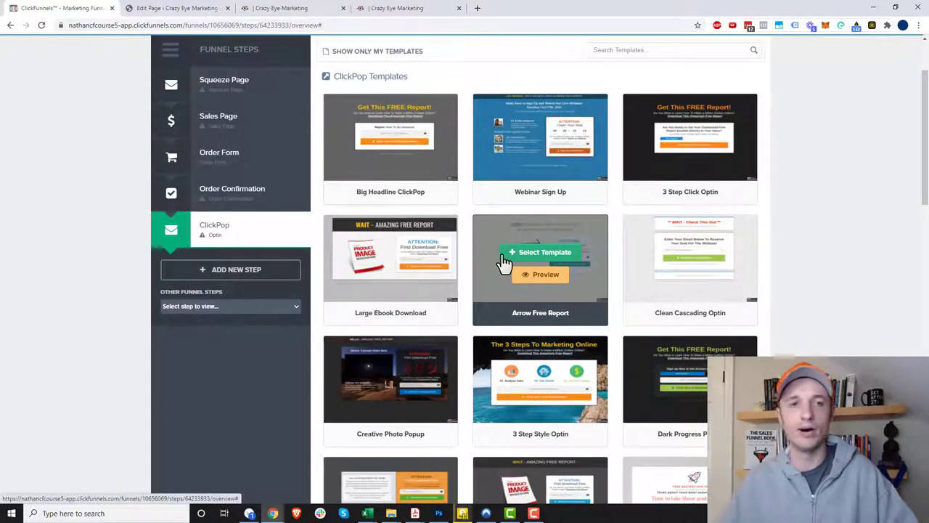
click(398, 134)
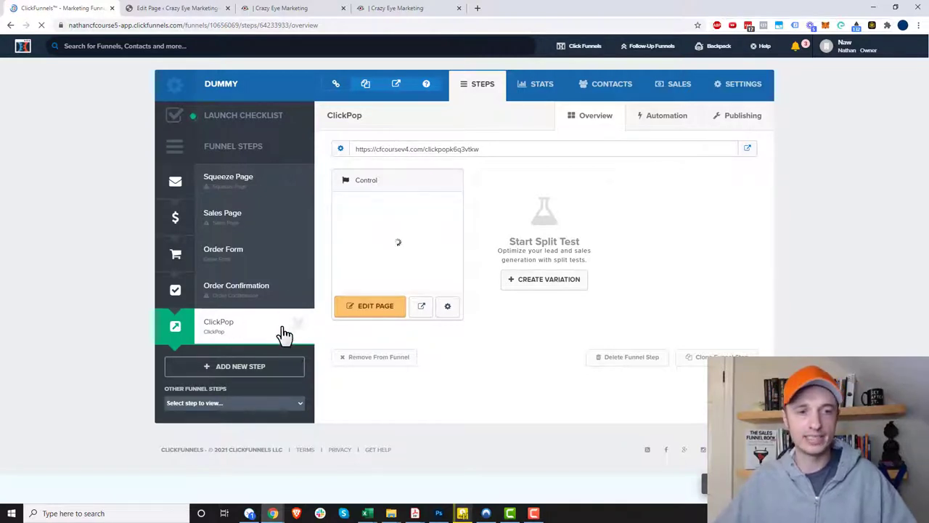
Step: Edit the ClickPop page's email integration, choosing ClickFunnels Internal (Actionetics) with the Add To List action
click(375, 319)
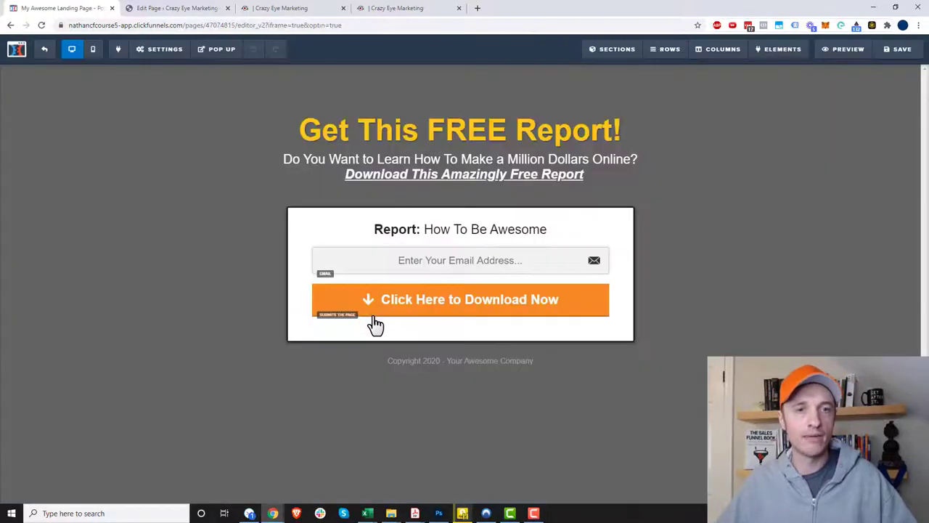
click(169, 55)
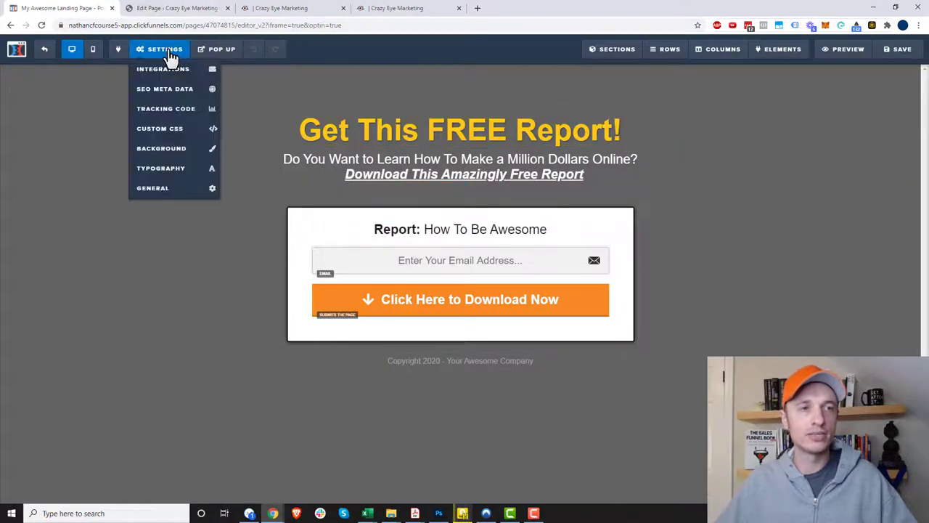
click(166, 70)
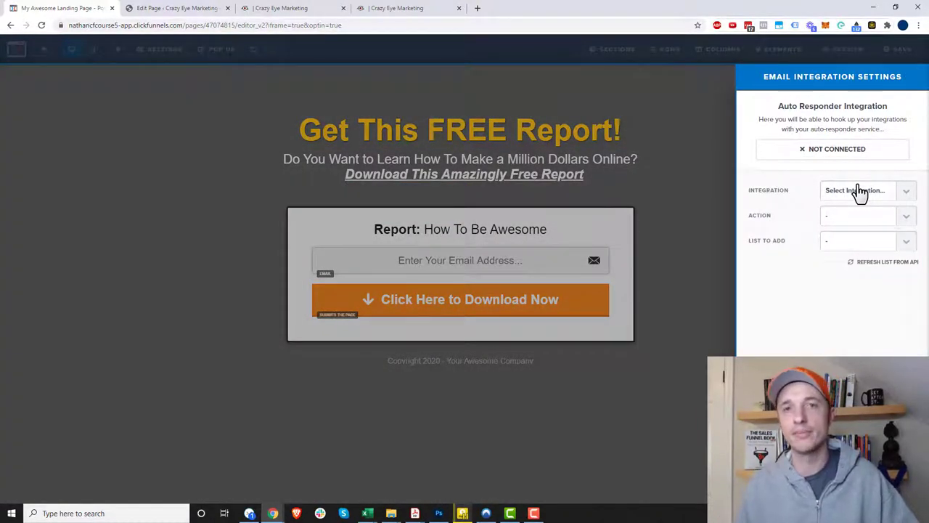
click(862, 192)
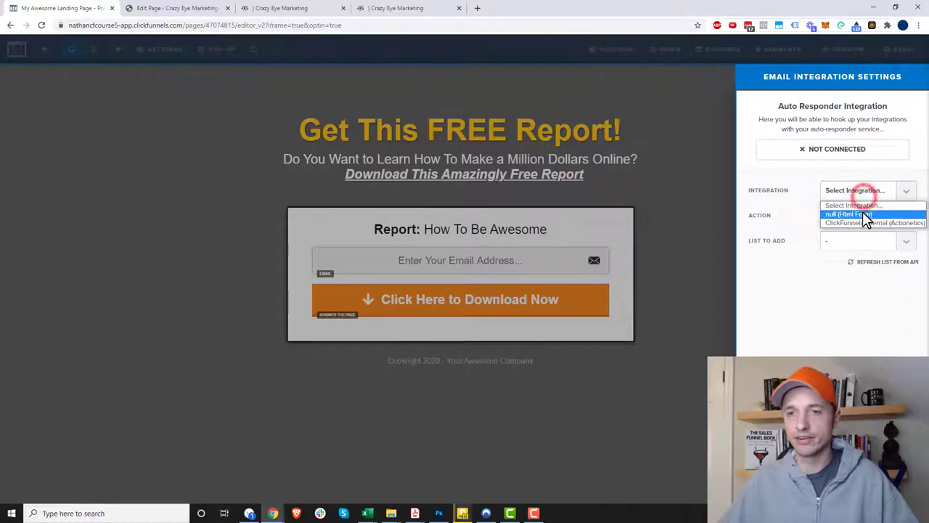
click(863, 221)
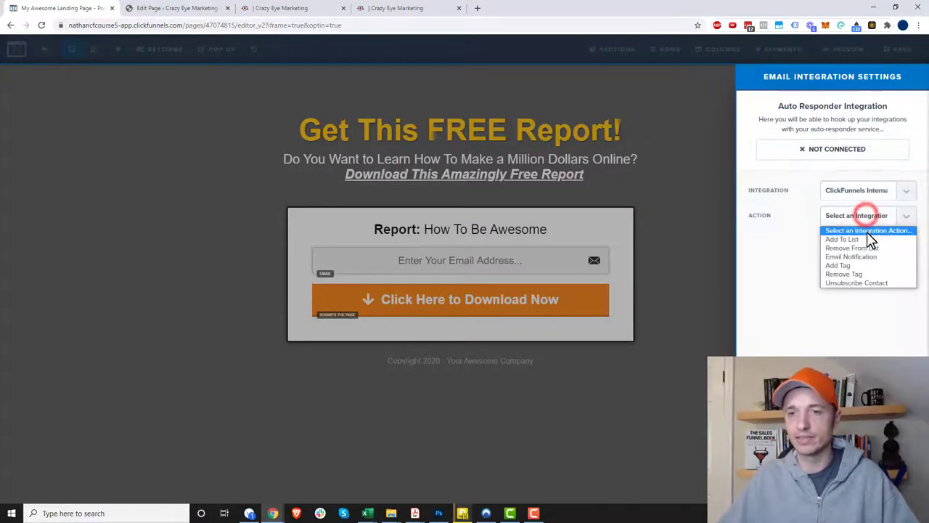
click(866, 240)
click(852, 256)
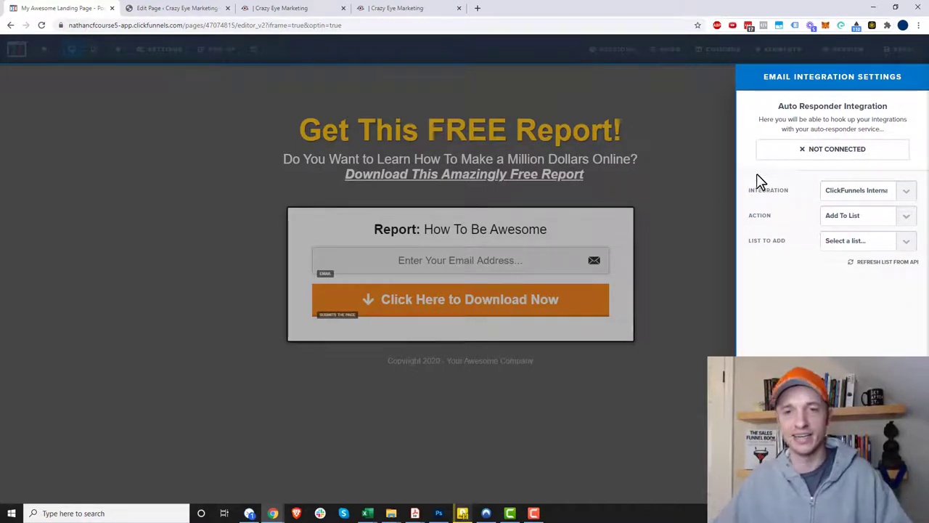
click(690, 197)
Step: Duplicate the email field in the form and set the upper copy's input type to Full Name
mouse_move(474, 262)
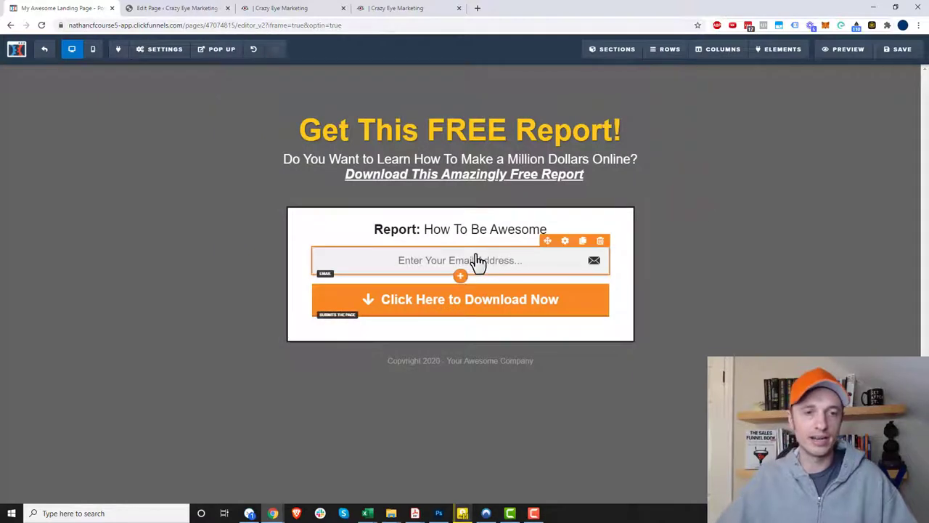
click(584, 246)
click(515, 254)
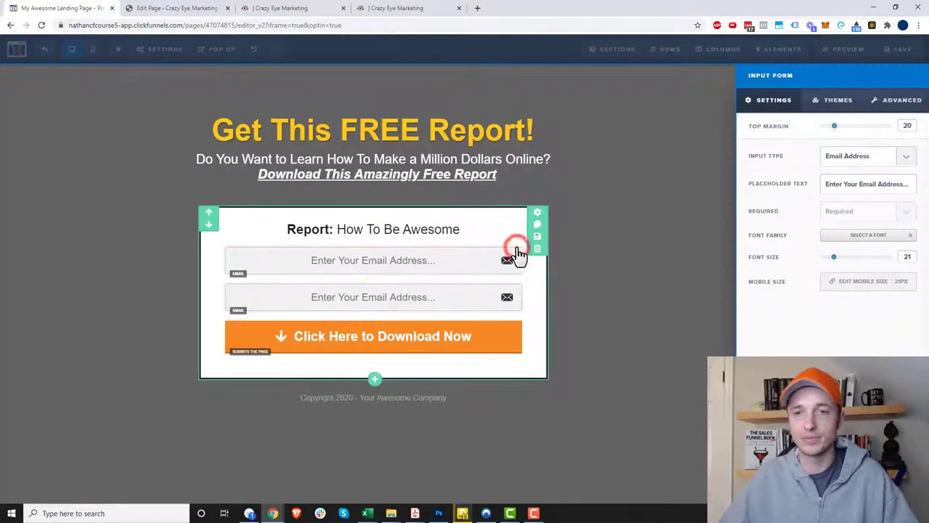
click(873, 161)
click(854, 180)
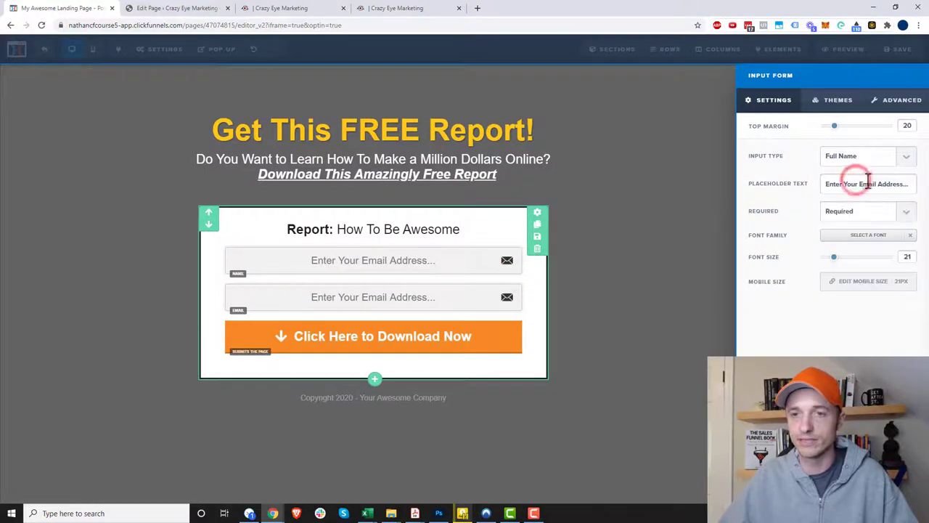
Step: Set the name field's placeholder text to "Enter your name" and make the field Not Required
triple_click(868, 183)
text(Enter)
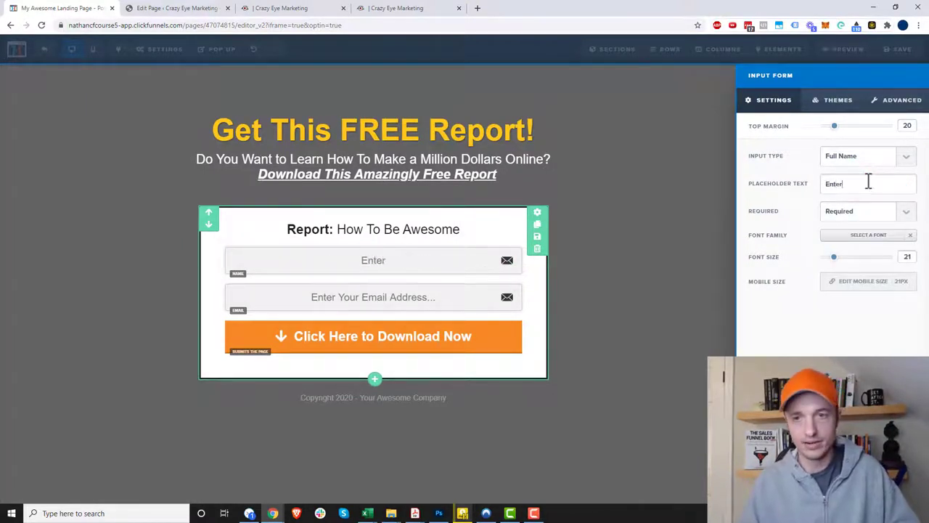
text( your name)
click(867, 212)
click(862, 225)
click(687, 234)
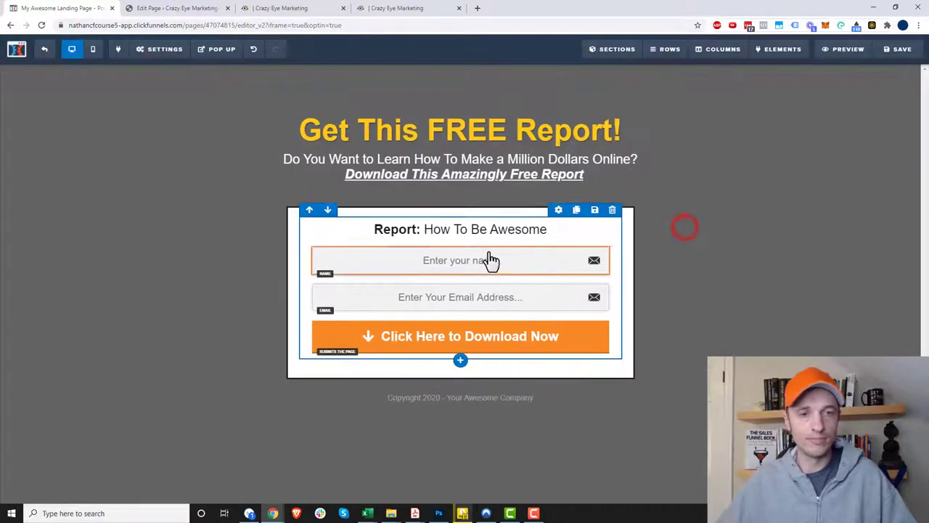
click(487, 260)
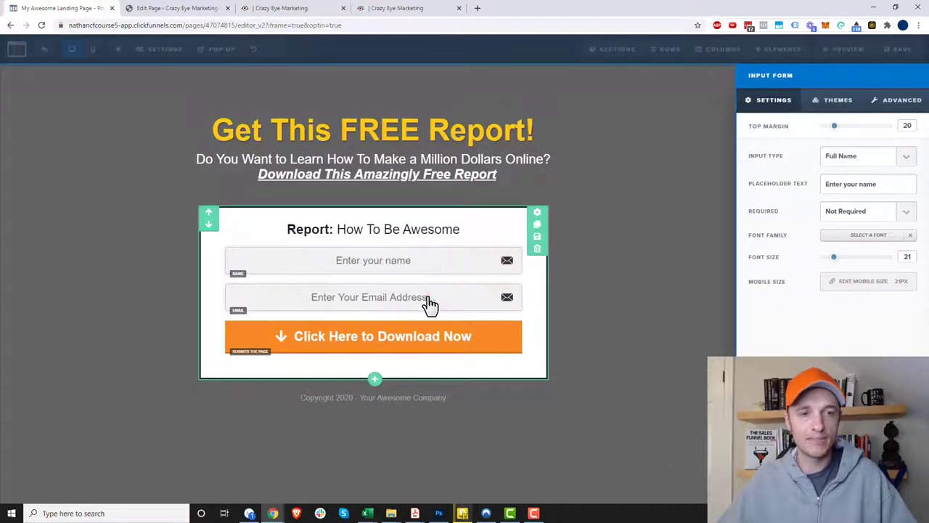
click(428, 298)
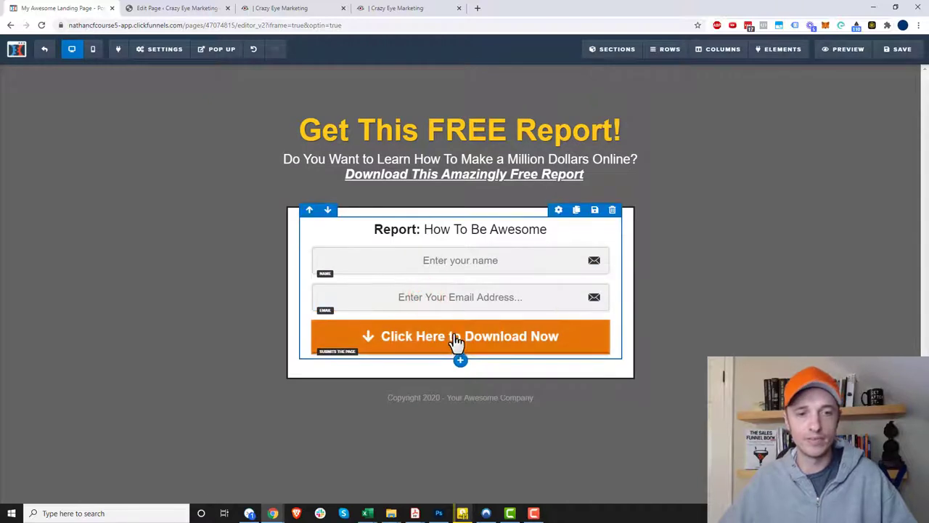
Step: Replace the page's main headline text with "Change this title"
click(524, 130)
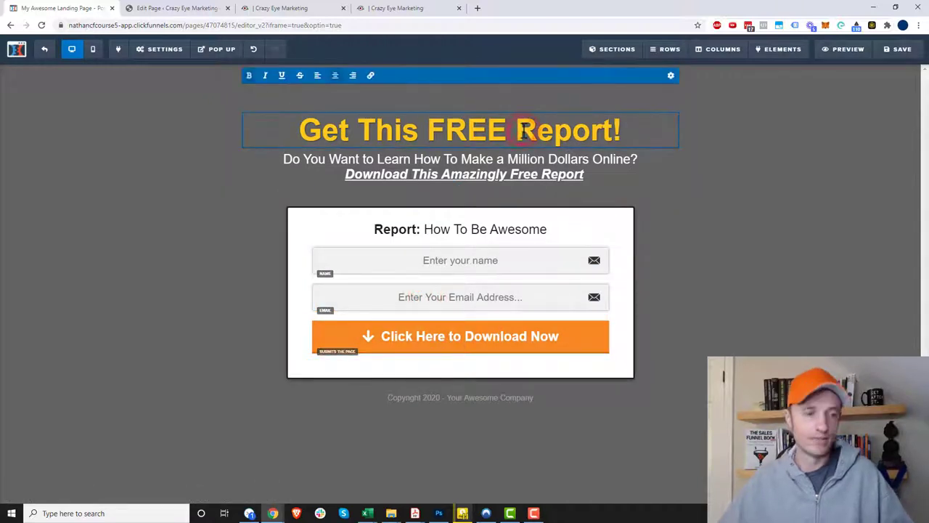
key(ctrl+a)
text(Change this ti)
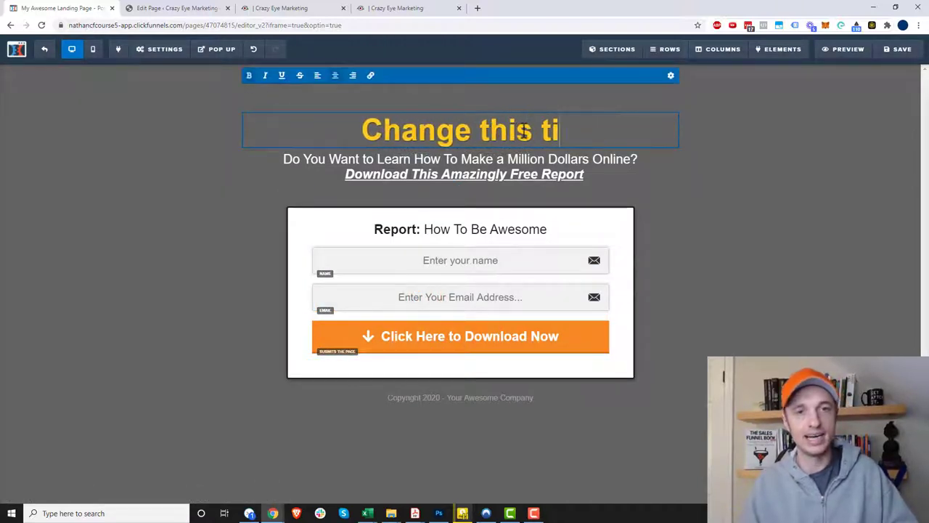
text(tle)
click(845, 200)
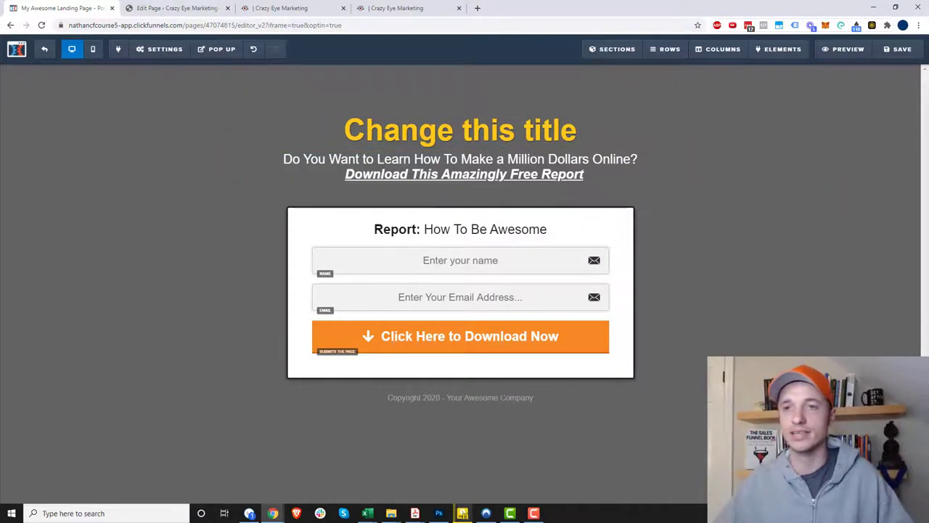
Step: Set the page's SEO title to "ClickPop" and save the page
click(897, 49)
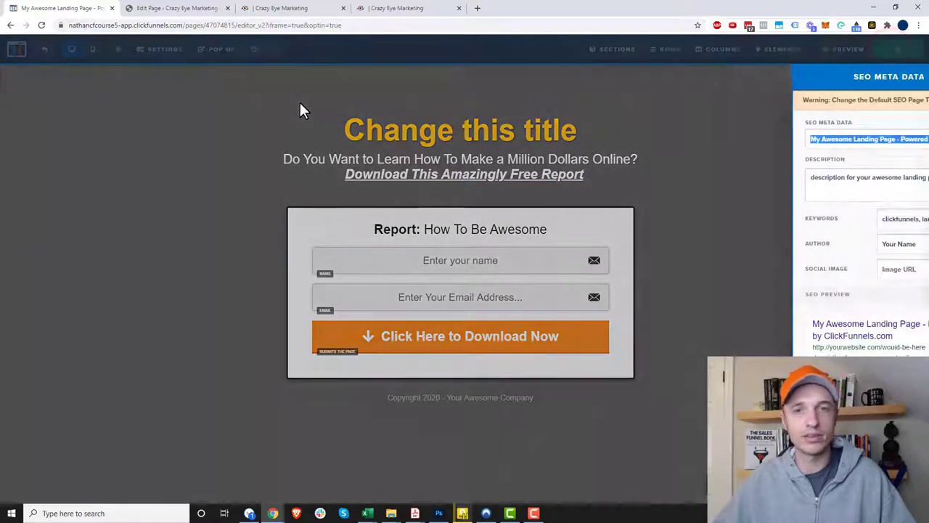
text(ClickPop)
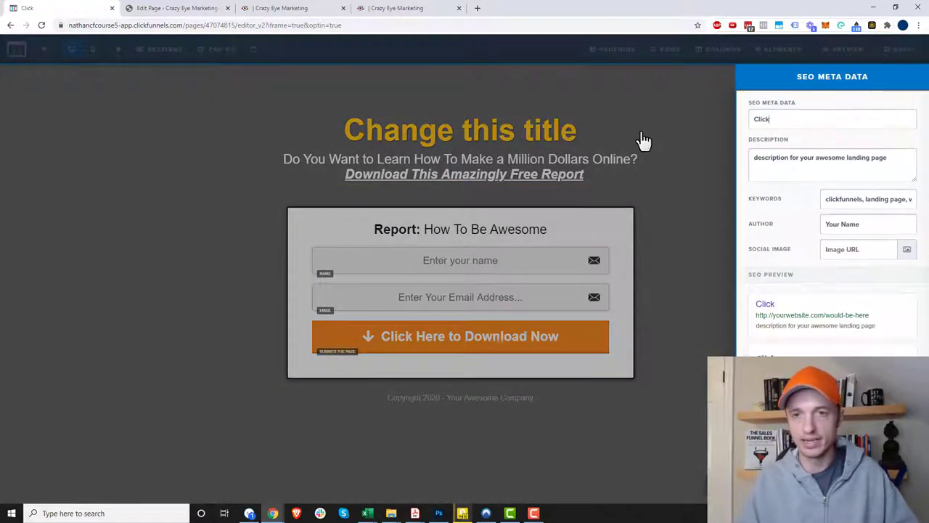
click(643, 140)
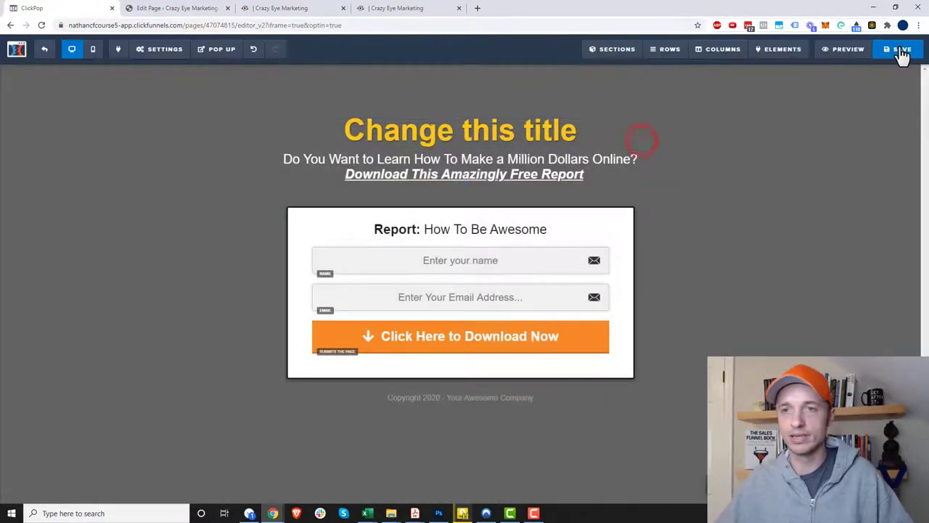
click(899, 51)
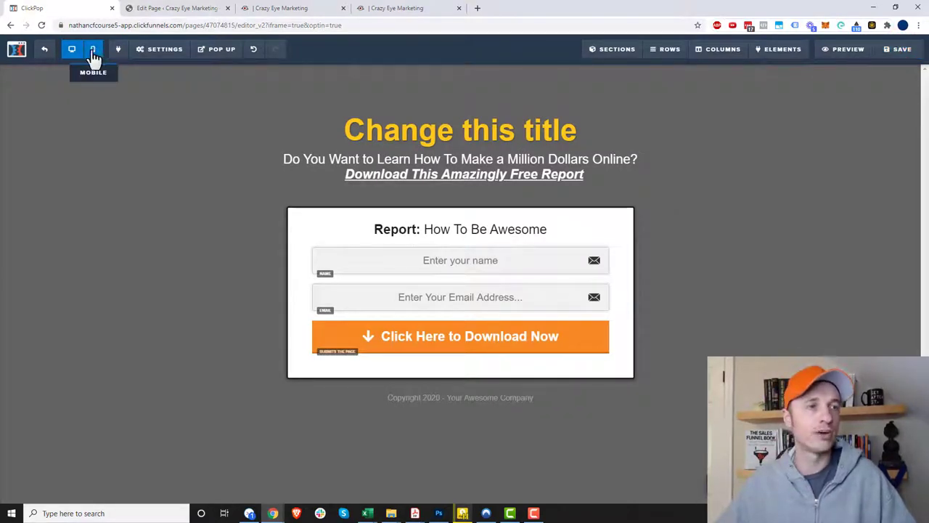
Step: Return to the ClickPop funnel step and open its ClickPop code from the publishing options
click(45, 51)
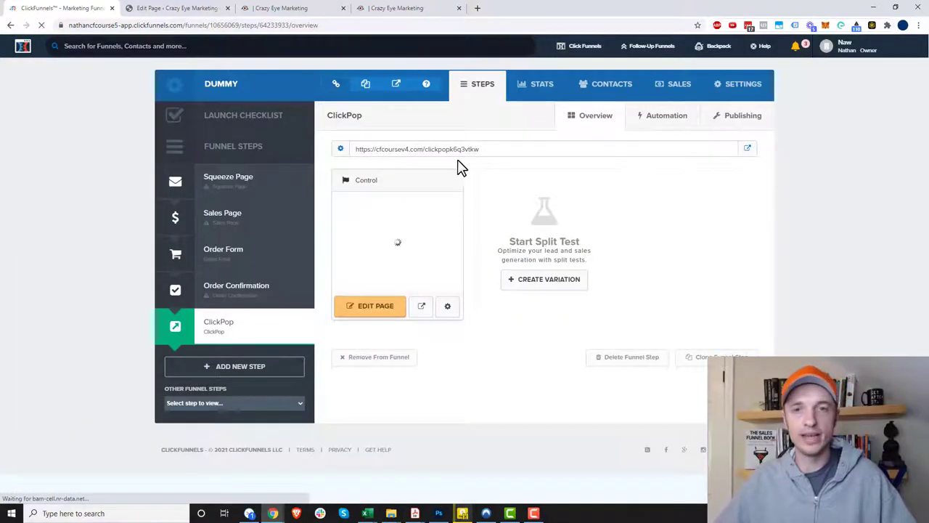
click(748, 120)
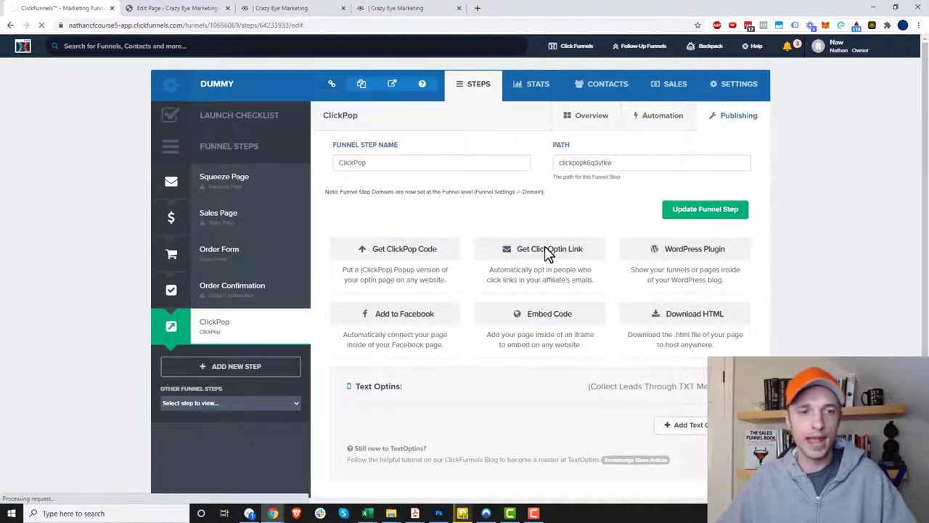
click(411, 260)
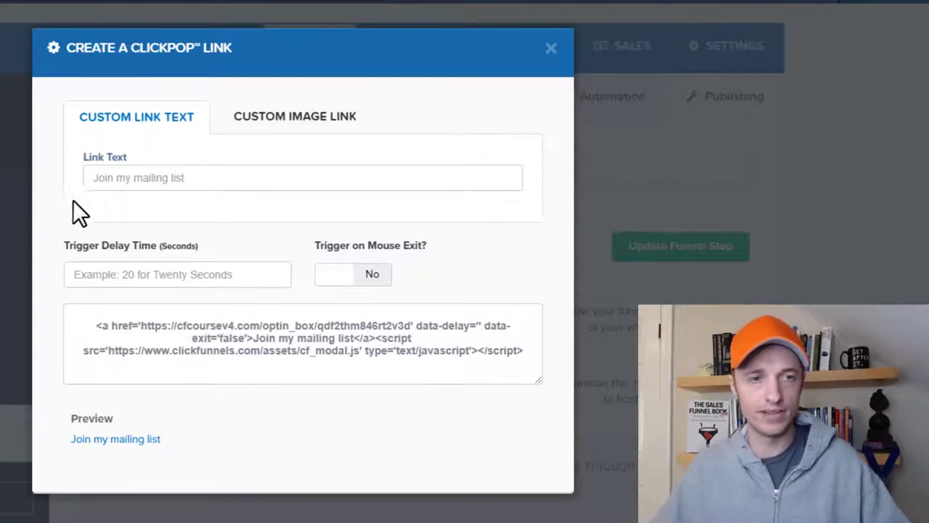
Step: Set the ClickPop link's trigger delay time to 4 seconds and enable triggering on mouse exit
click(120, 275)
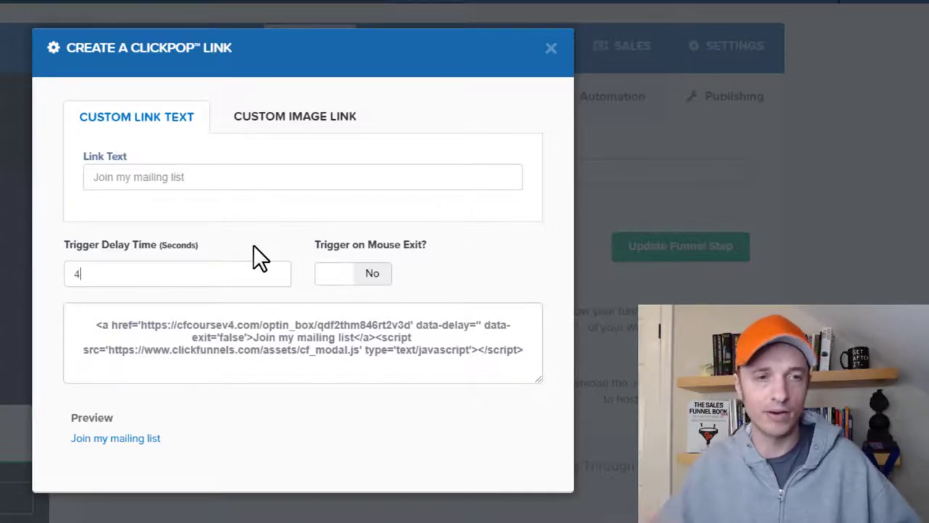
click(253, 245)
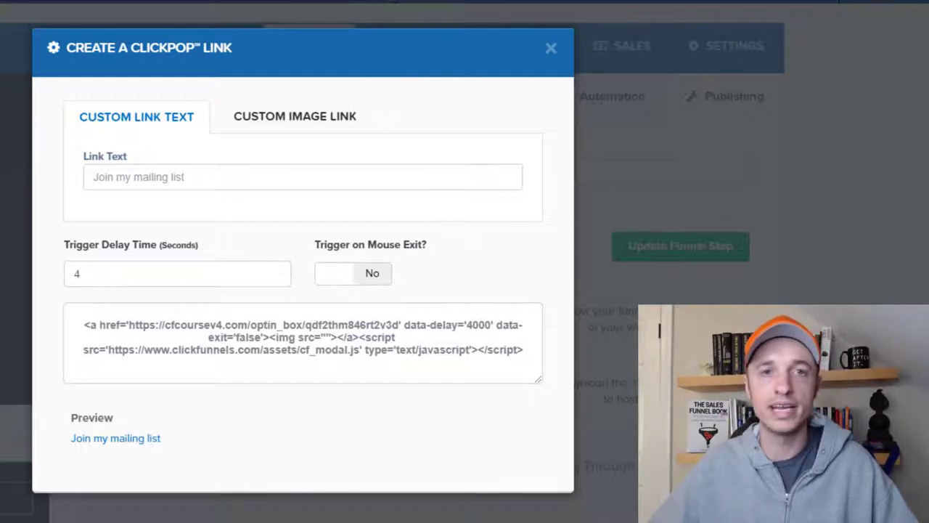
click(355, 273)
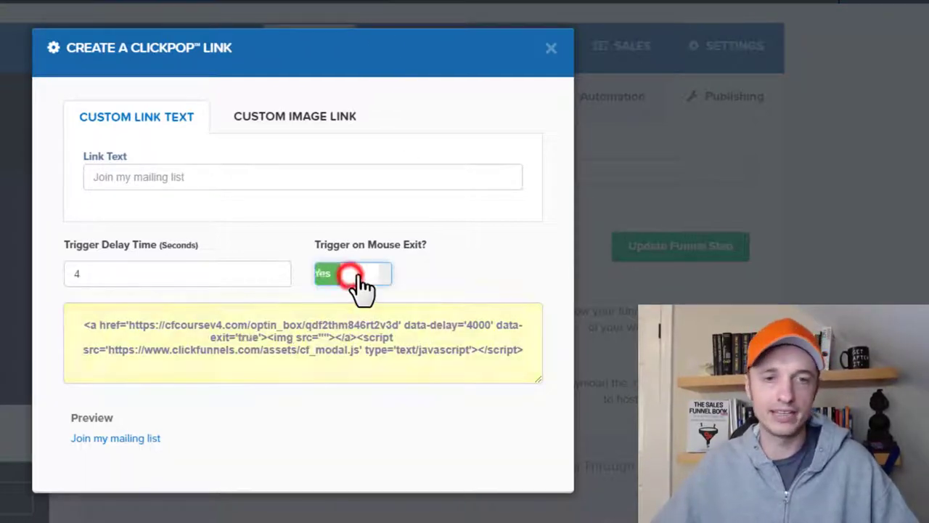
Step: Copy the generated ClickPop link code into a new Notepad document, then return to the browser
click(352, 342)
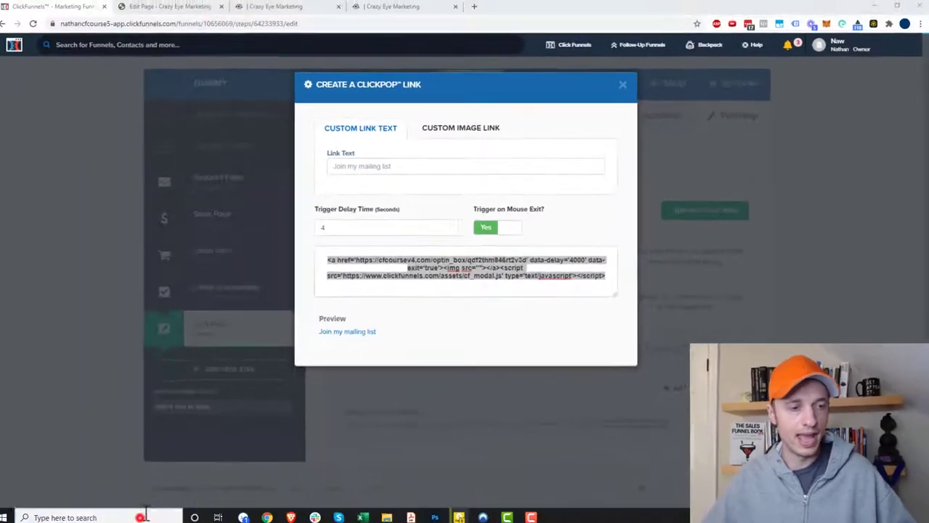
key(super)
text(n)
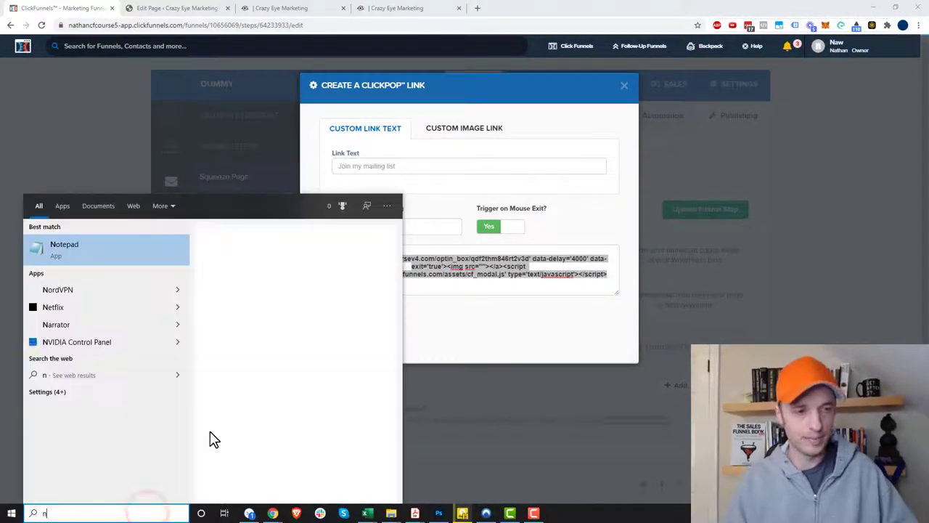
text(ote)
click(137, 247)
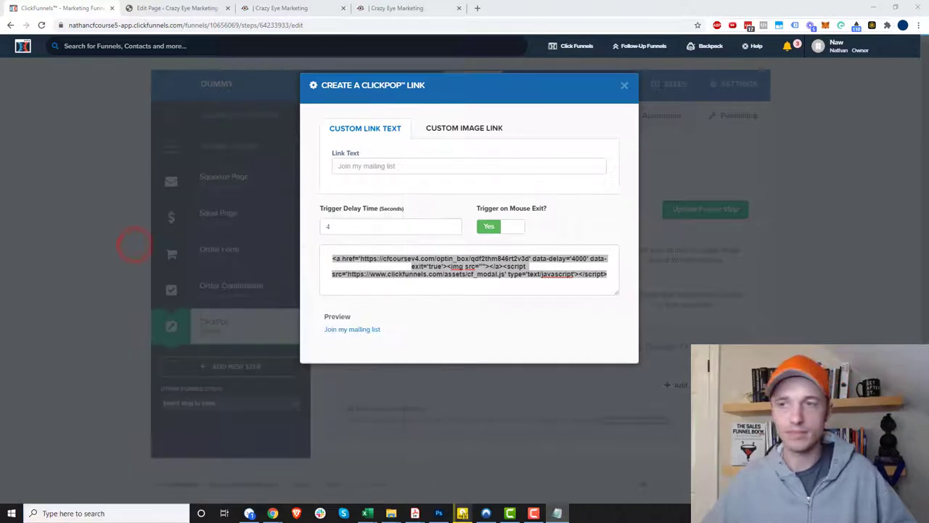
text(<a href='https://cfcoursev4.com/optin_box/qdf2thm846rt2v3d' data-delay='4000' data-exit='true'><img src=''></a><script src='https://www.clickfunnels.com/assets/cf_modal.js' type='text/javascript'></script>)
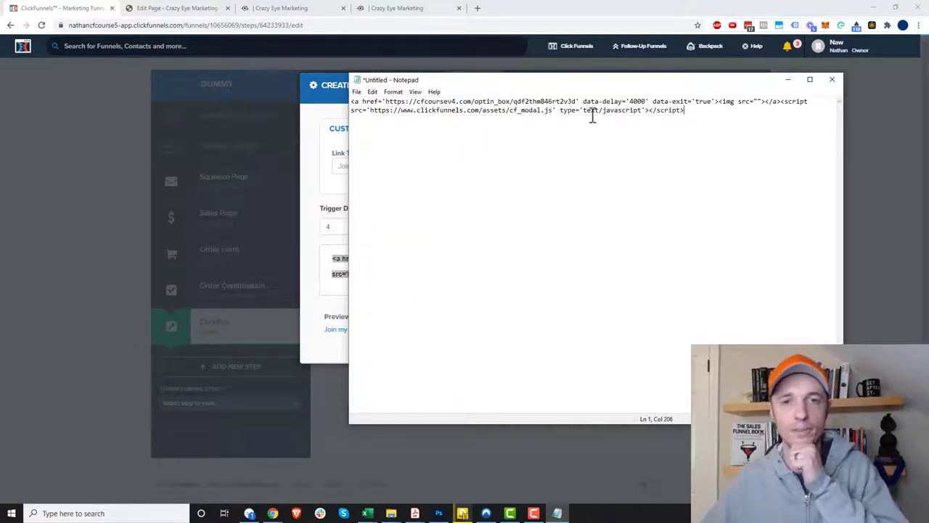
key(alt+Tab)
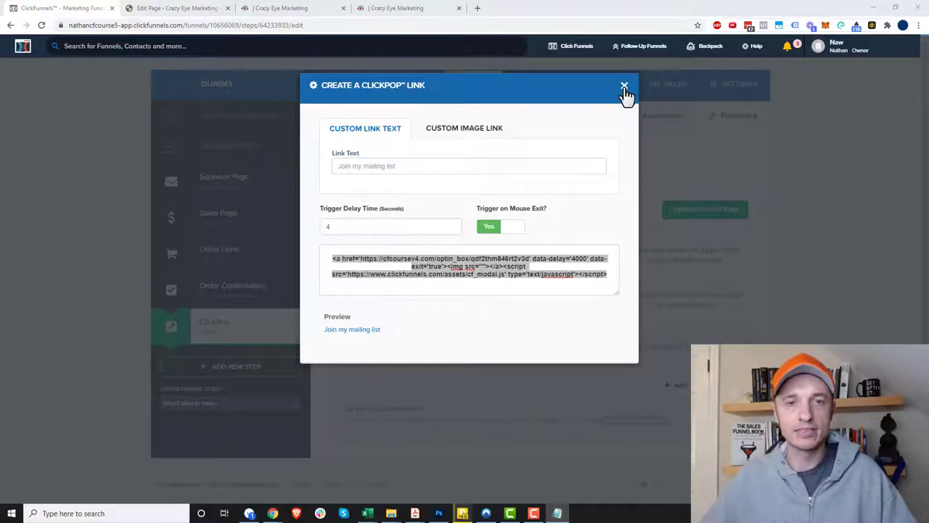
Step: Close the ClickPop link dialog and open the Order Form step's page for editing
click(625, 88)
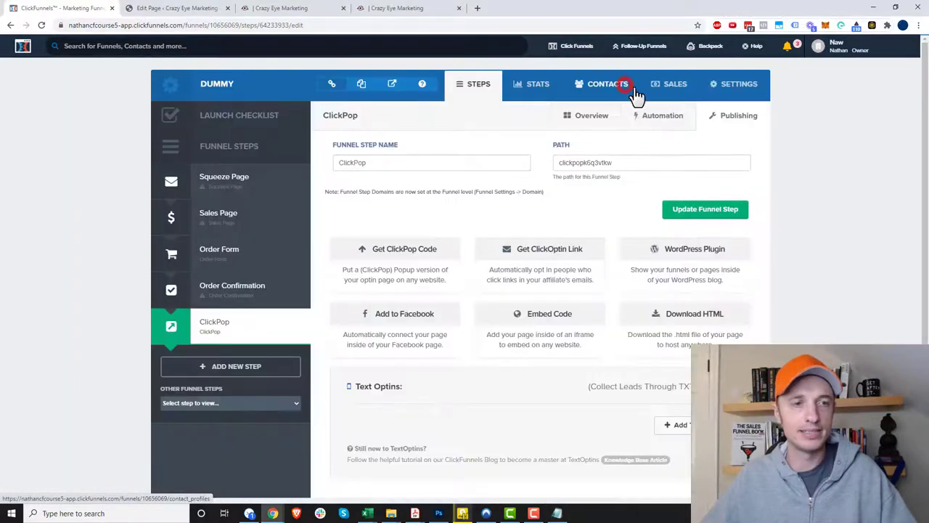
click(234, 269)
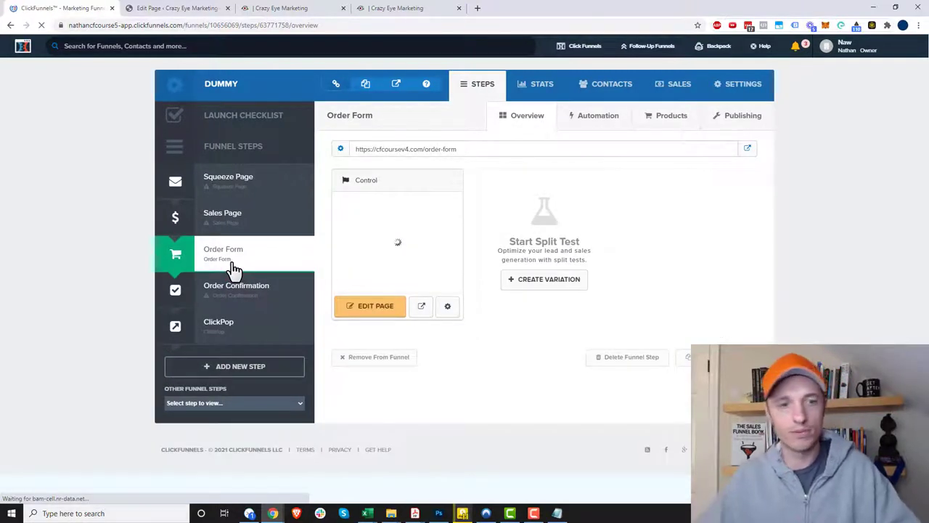
click(385, 315)
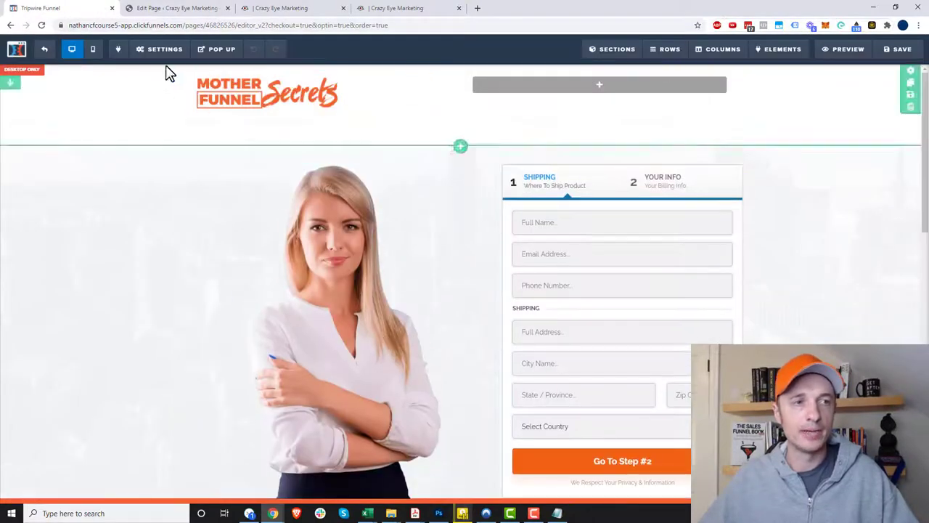
Step: Paste the ClickPop code from Notepad into the order form page's footer tracking code and save the page
mouse_move(158, 57)
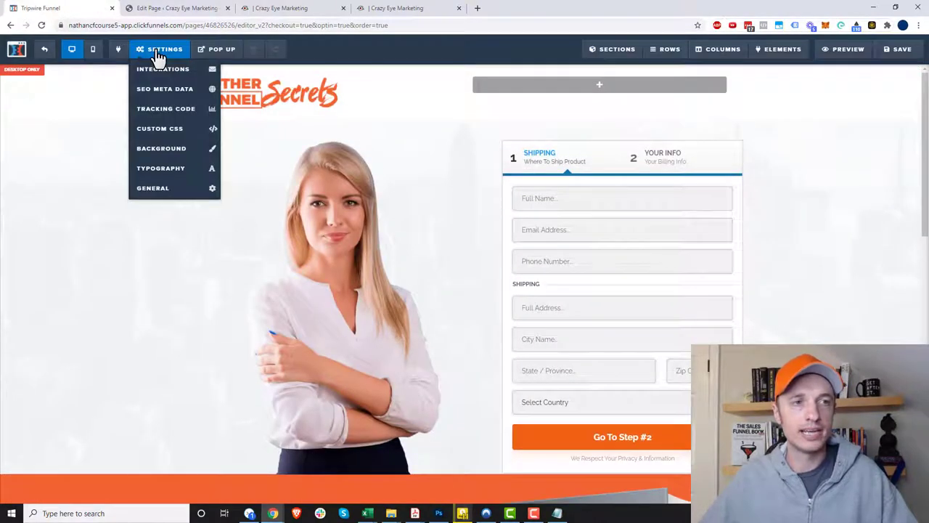
click(167, 118)
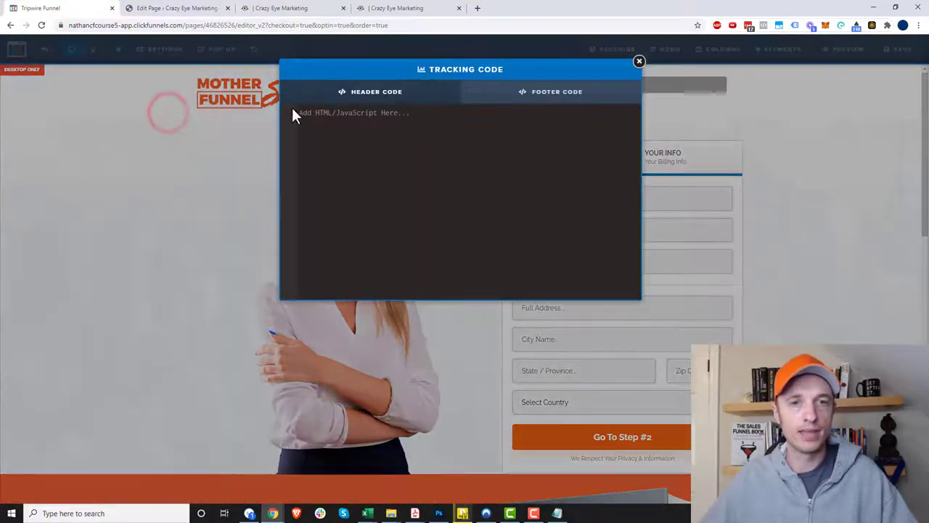
click(572, 97)
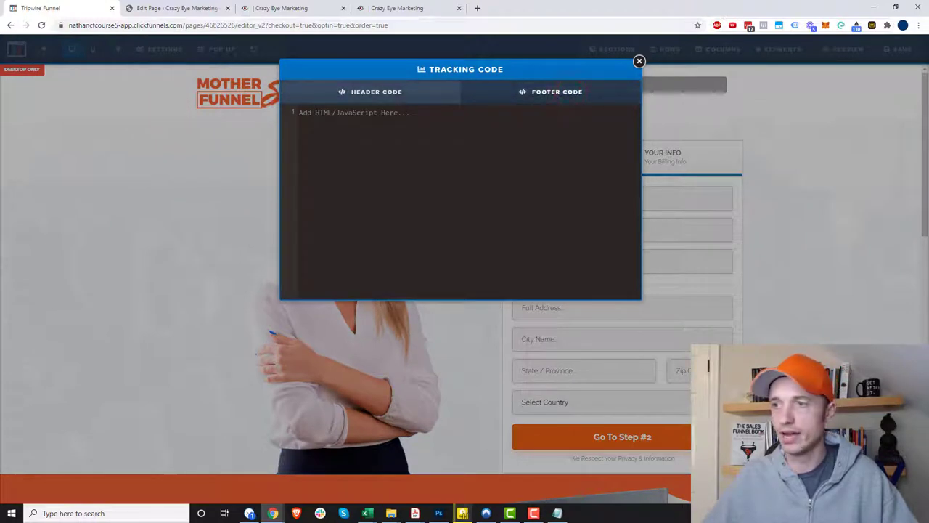
key(alt+Tab)
key(ctrl+a)
key(ctrl+c)
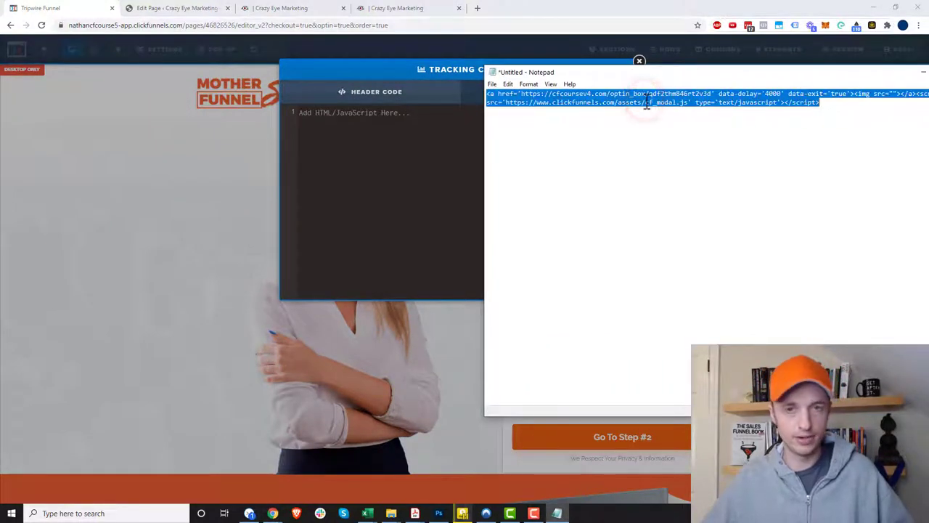
click(450, 126)
key(ctrl+v)
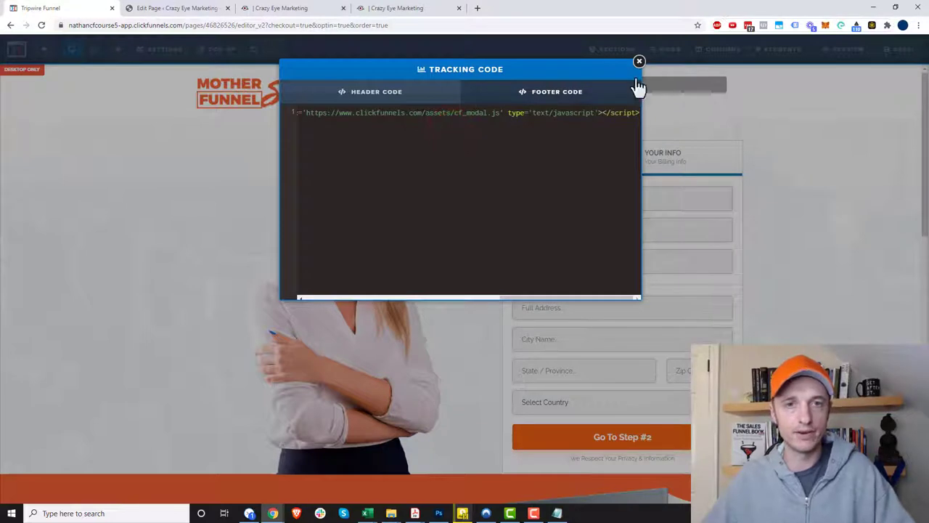
click(640, 62)
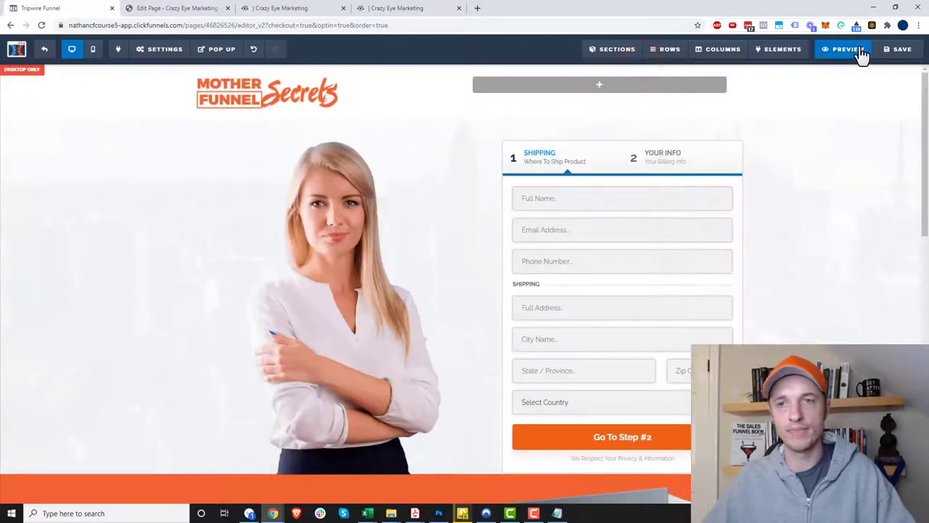
click(900, 52)
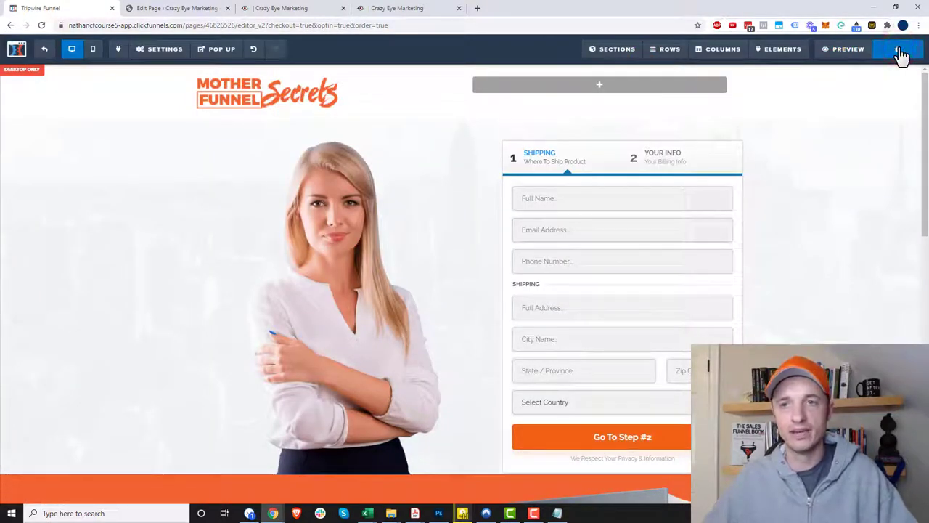
Step: Preview the order form page to test the timed and mouse-exit popups, dismissing each one, and close the preview
click(848, 52)
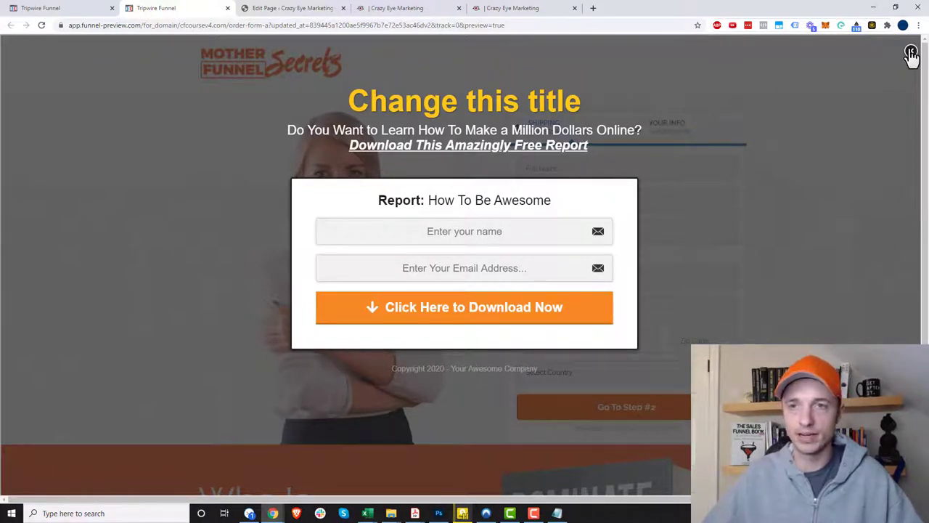
click(910, 54)
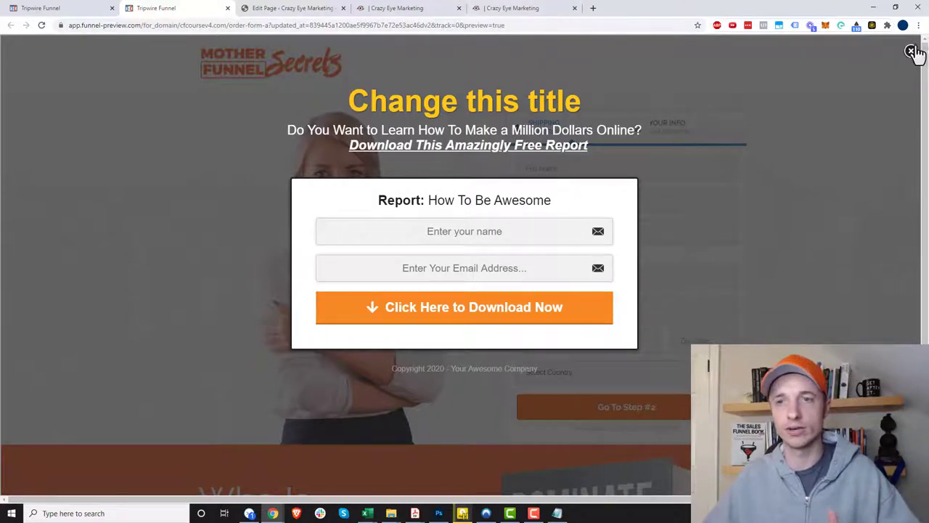
click(910, 51)
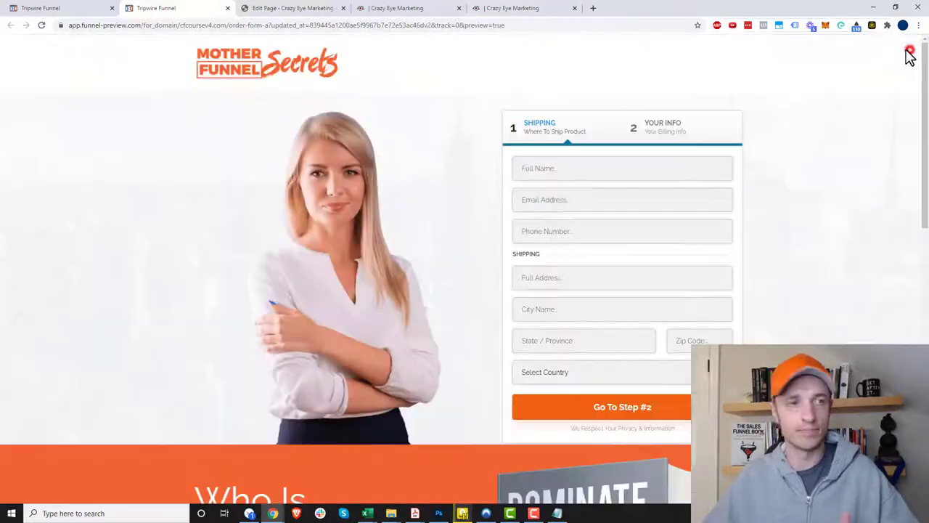
click(227, 8)
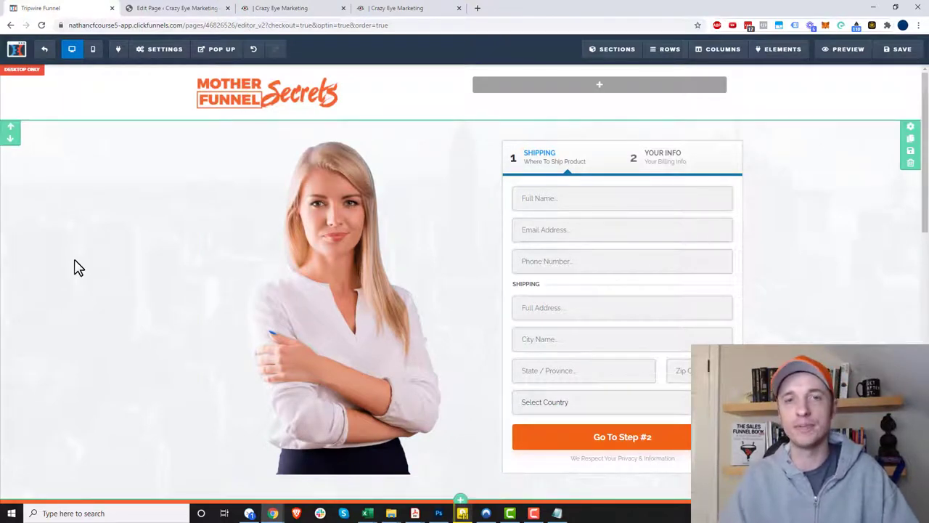
Step: Extract the optin_box URL from the ClickPop code's href in Notepad and place it on its own line below the code
scroll(97, 266, down, 5)
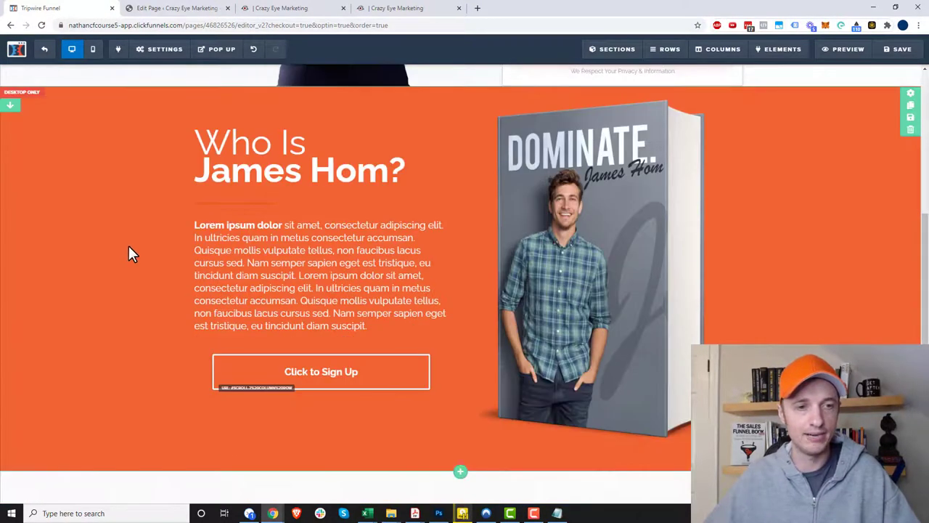
click(310, 251)
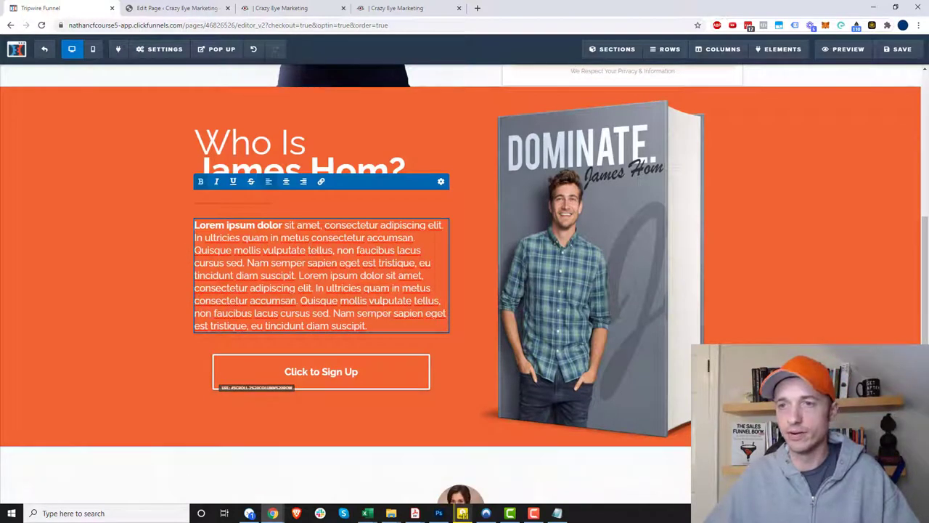
key(alt+Tab)
click(809, 77)
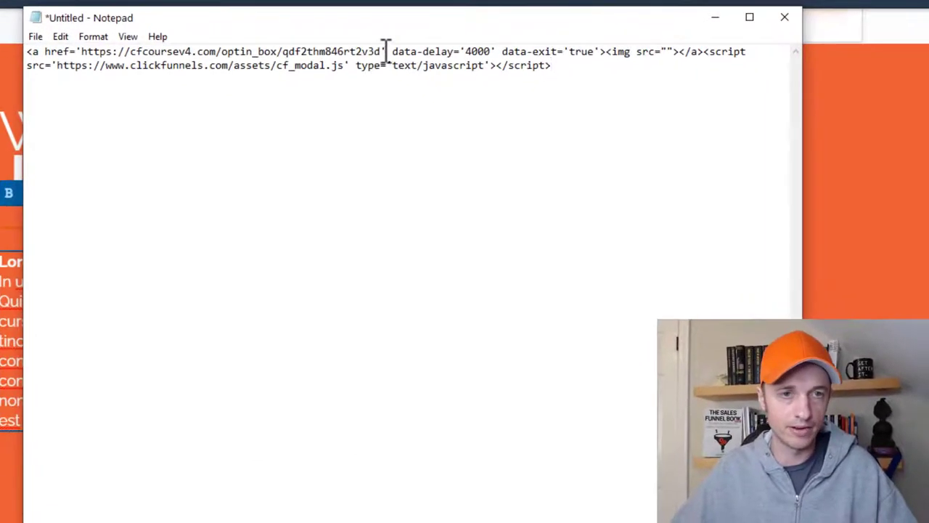
drag(381, 52, 313, 52)
click(337, 53)
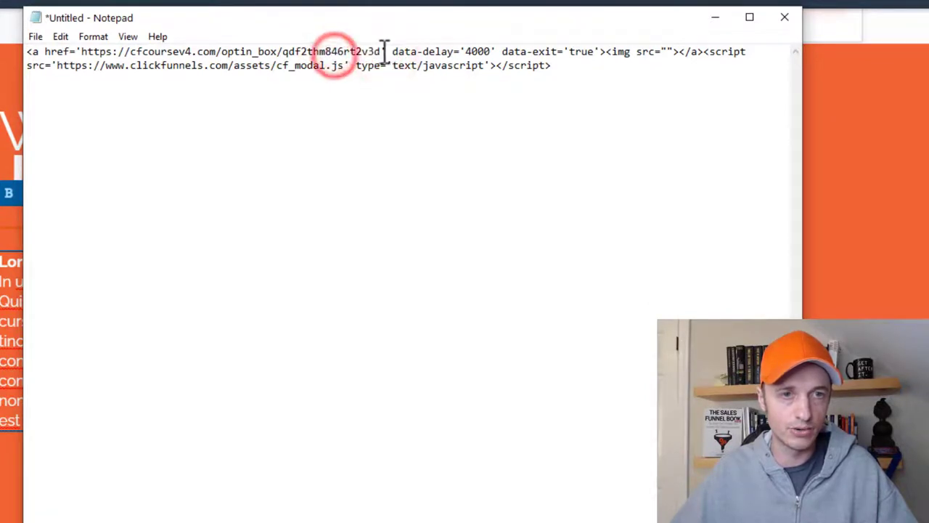
drag(381, 52, 82, 52)
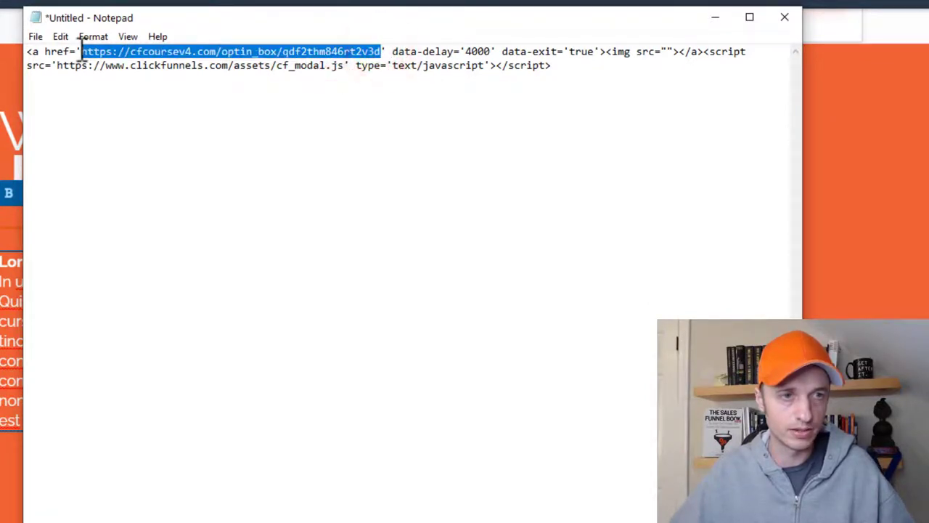
key(ctrl+c)
click(599, 85)
key(Return)
key(Return)
key(Return)
key(ctrl+v)
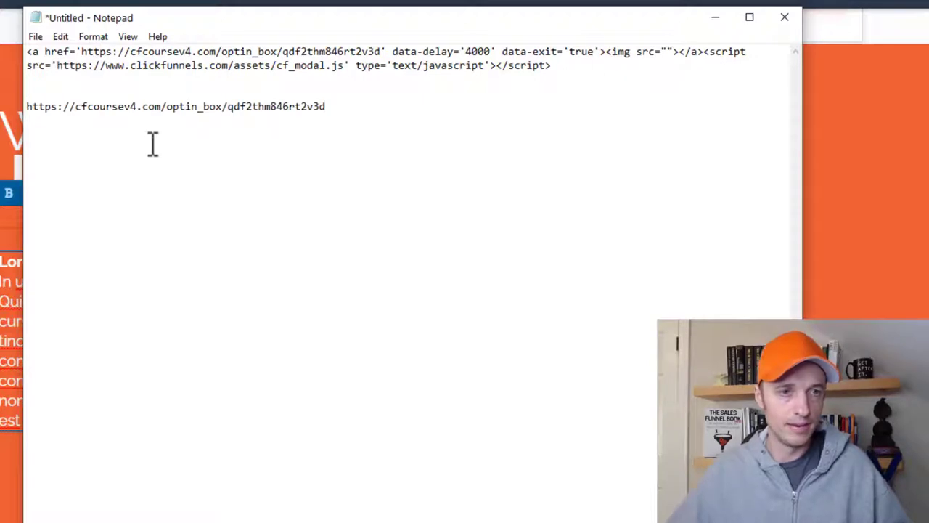
Step: Link the text from "s vulputate tellus" to "Lorem ipsum dolor" in the orange section's paragraph to the extracted ClickPop URL
drag(328, 106, 29, 116)
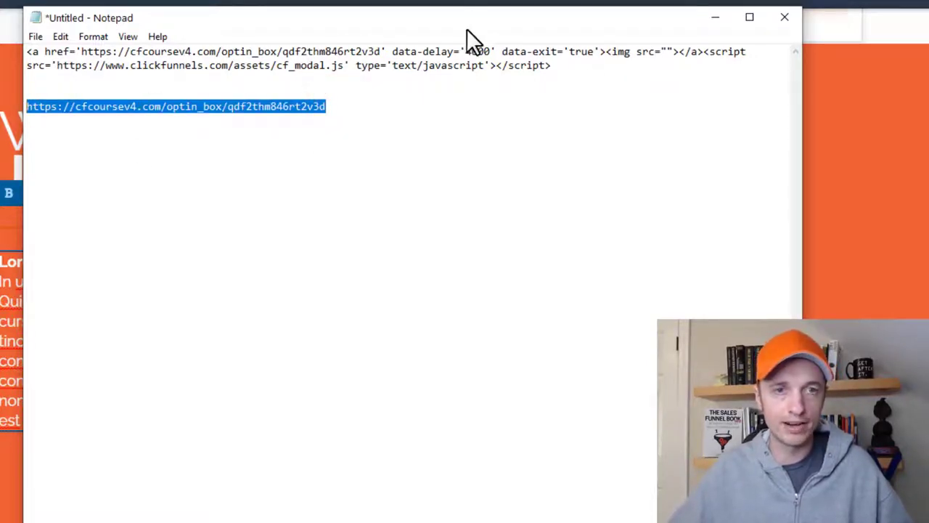
drag(452, 24, 928, 27)
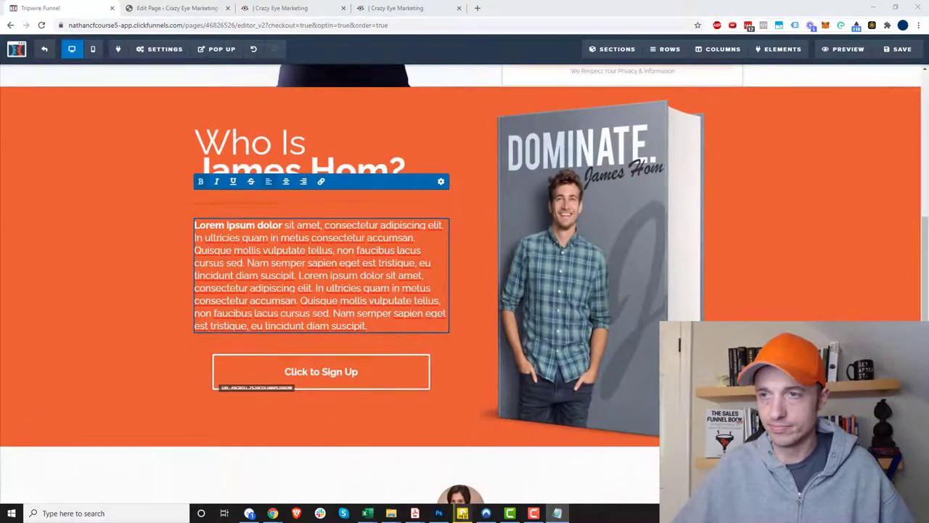
drag(256, 250, 387, 277)
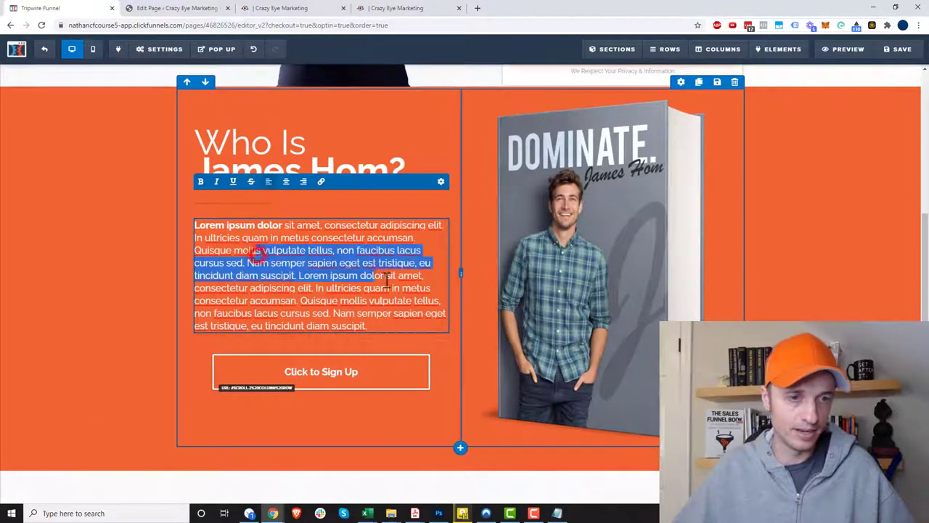
click(320, 182)
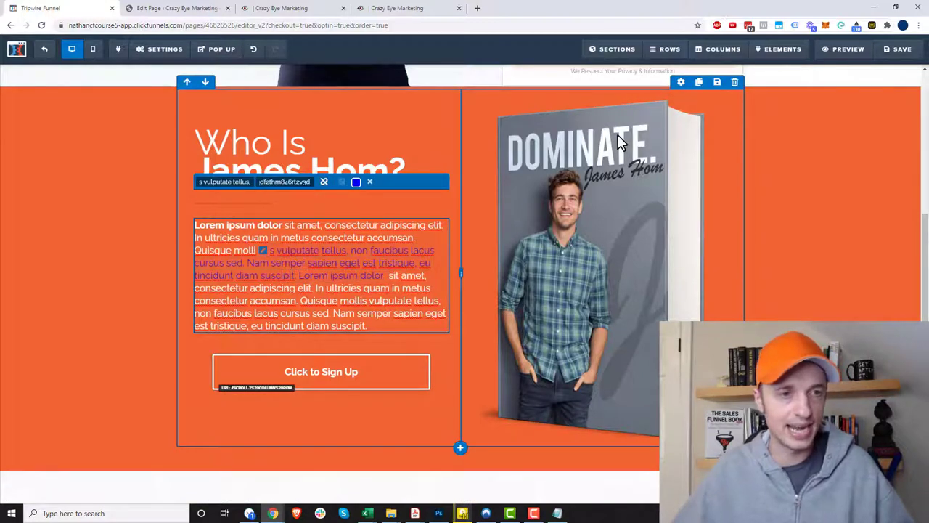
click(347, 203)
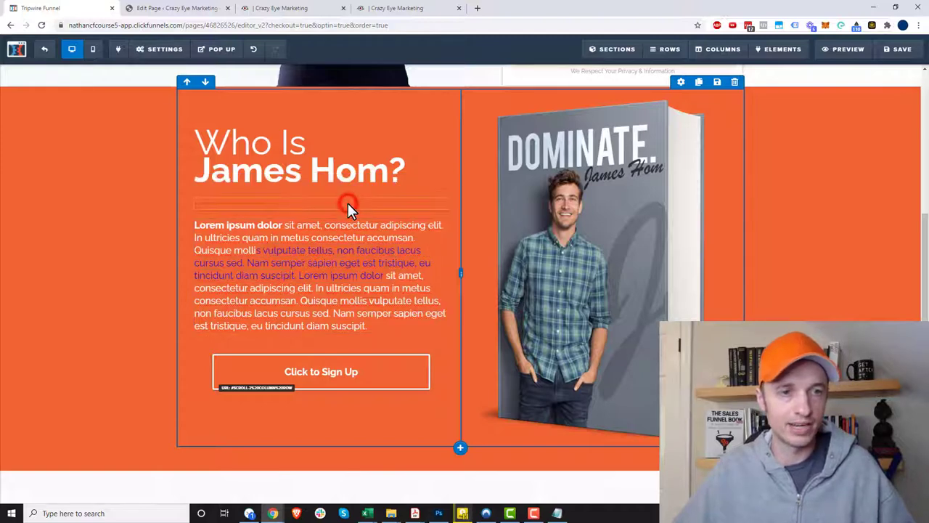
Step: Set the "Click to Sign Up" button's action to Go To Website URL with the ClickPop URL, and save the page
click(358, 378)
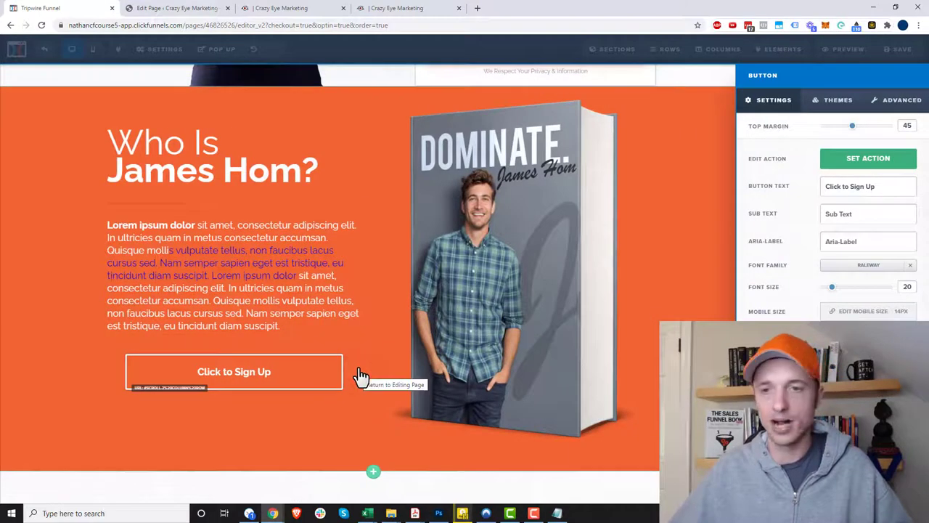
click(877, 172)
click(838, 151)
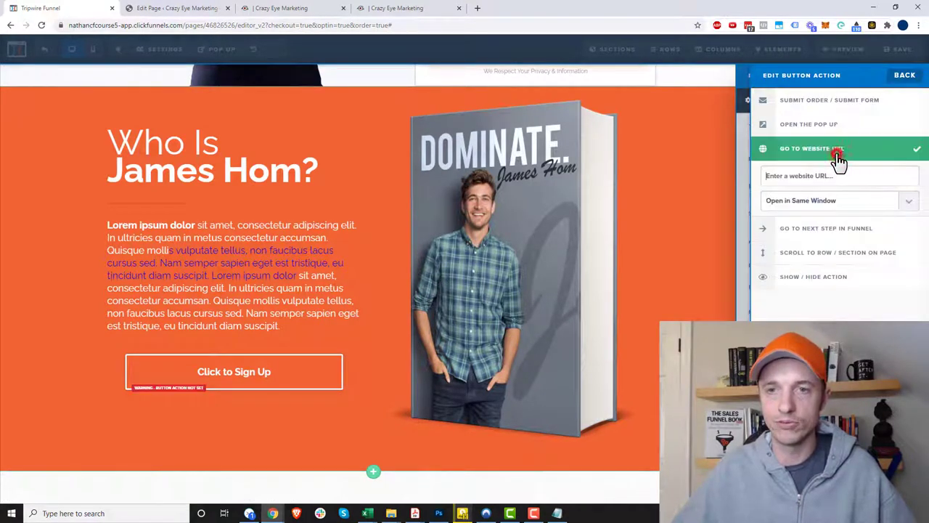
click(824, 175)
key(ctrl+v)
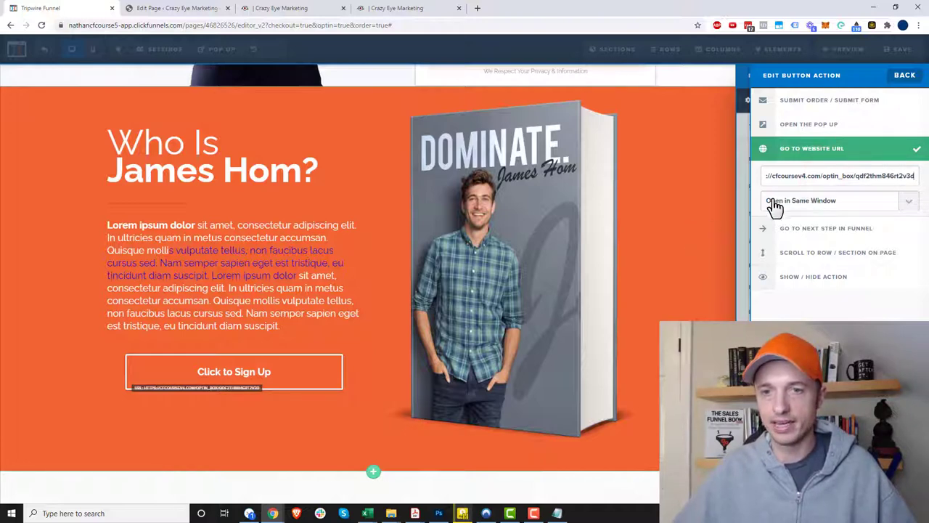
click(677, 194)
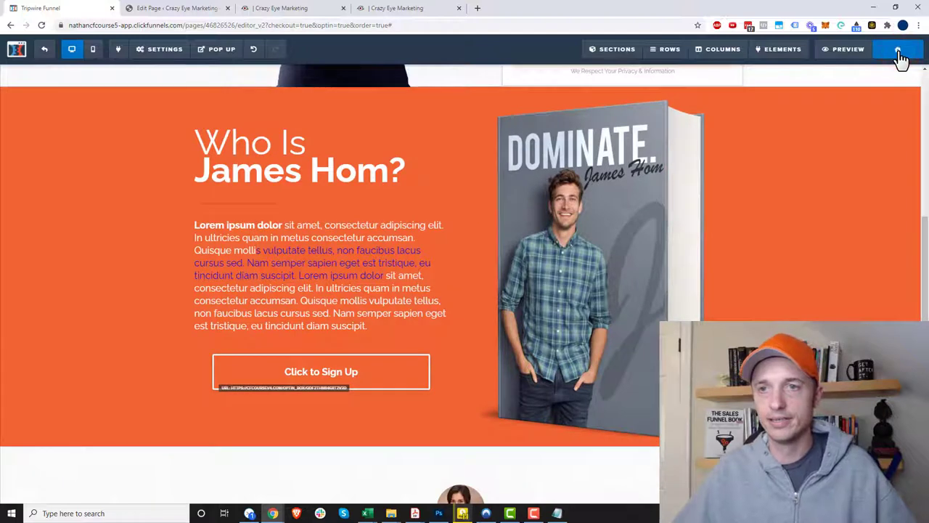
Step: Preview the order form page, dismiss the automatic popups, and test the linked text in the orange section's paragraph
click(849, 51)
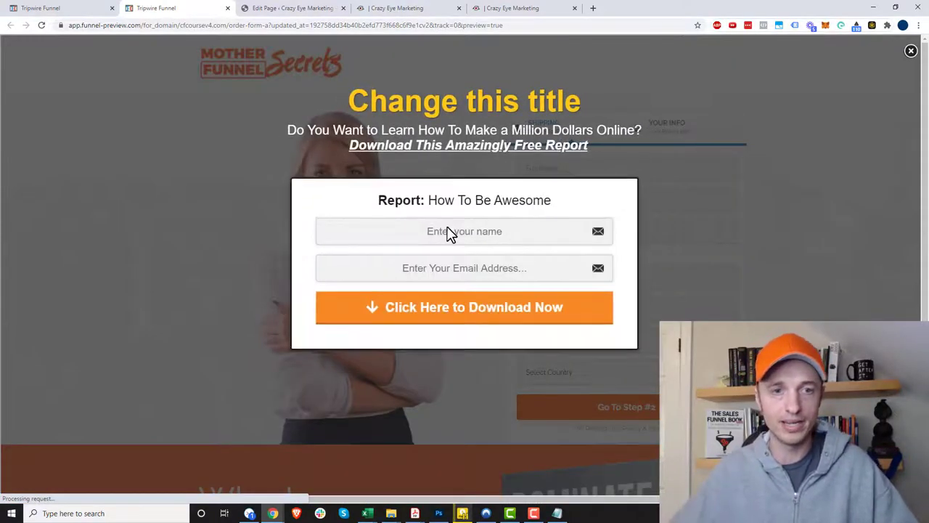
click(909, 54)
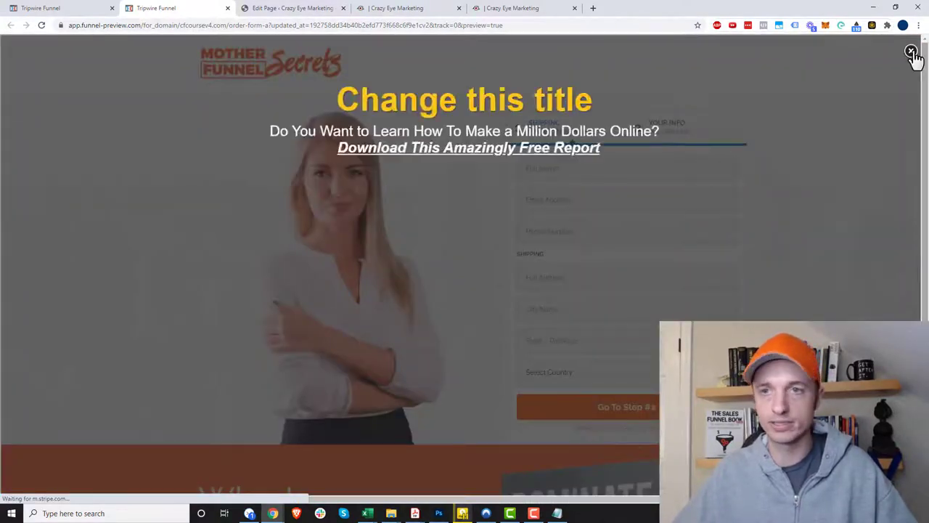
click(911, 51)
scroll(425, 193, down, 5)
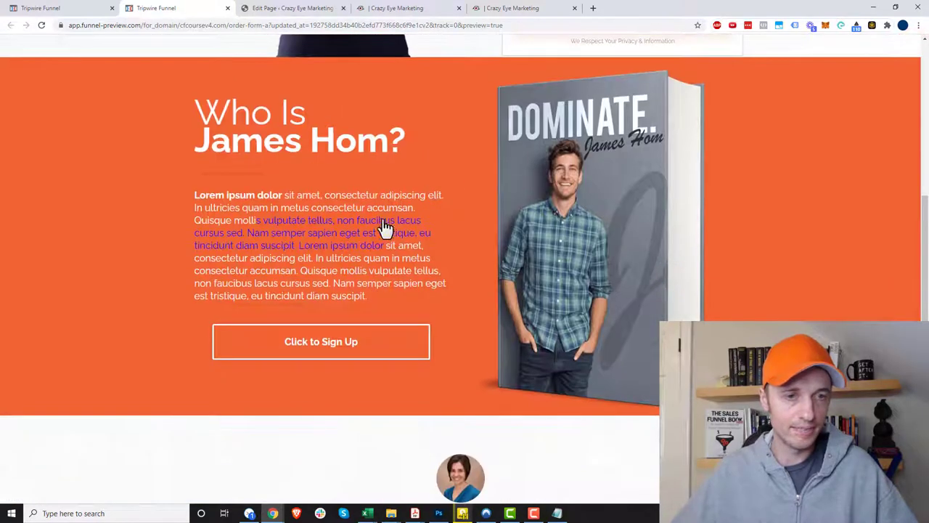
click(362, 239)
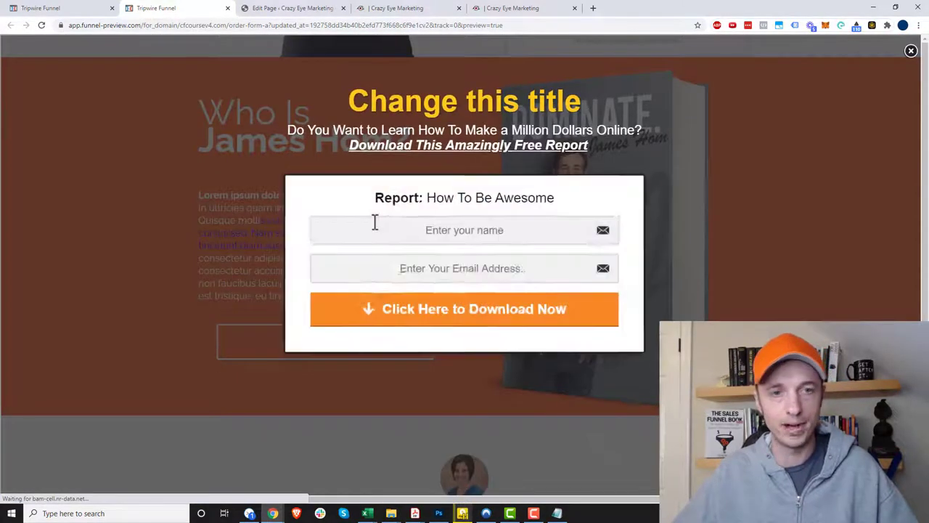
click(908, 58)
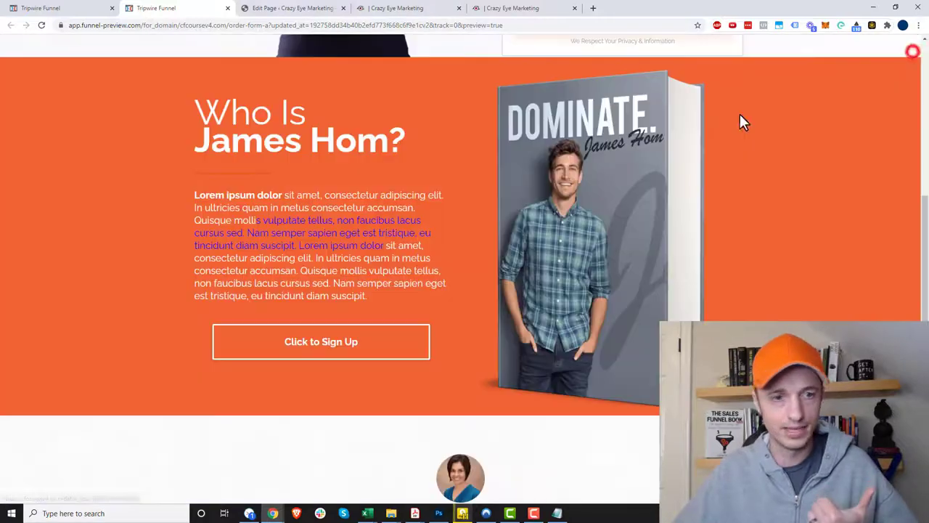
Step: Test the popup from the "Click to Sign Up" button and again from the linked paragraph text, dismissing it each time
click(363, 352)
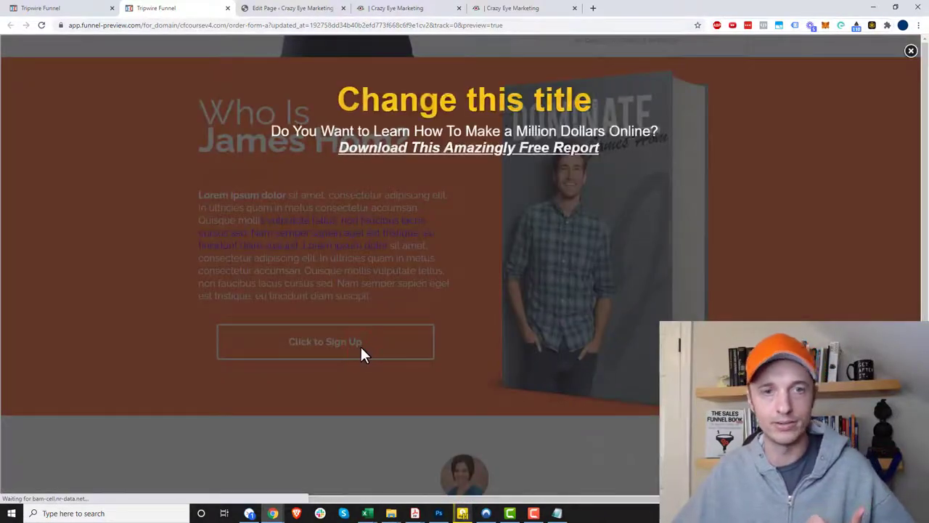
click(909, 57)
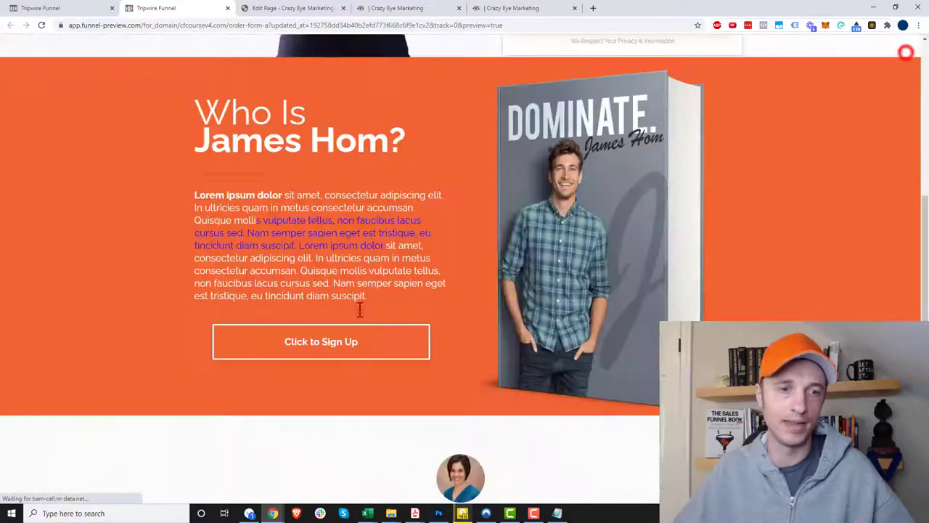
click(335, 344)
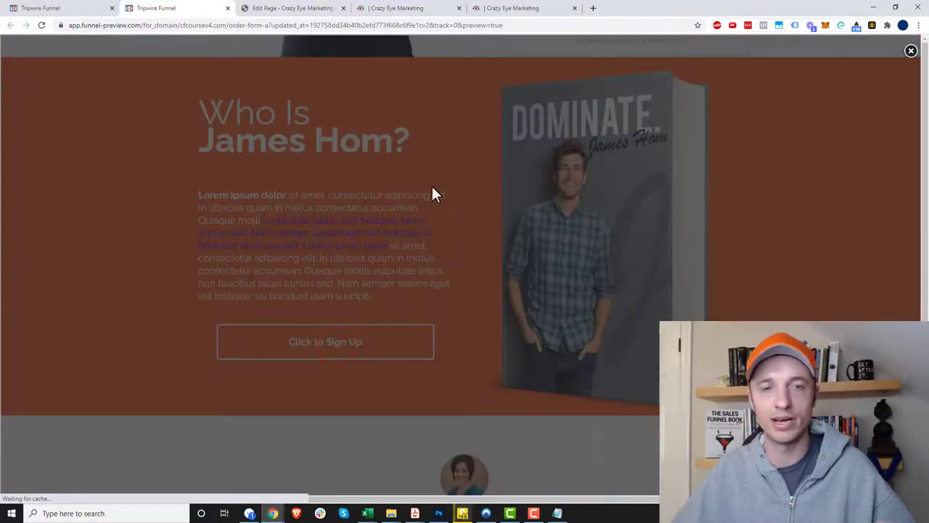
click(911, 48)
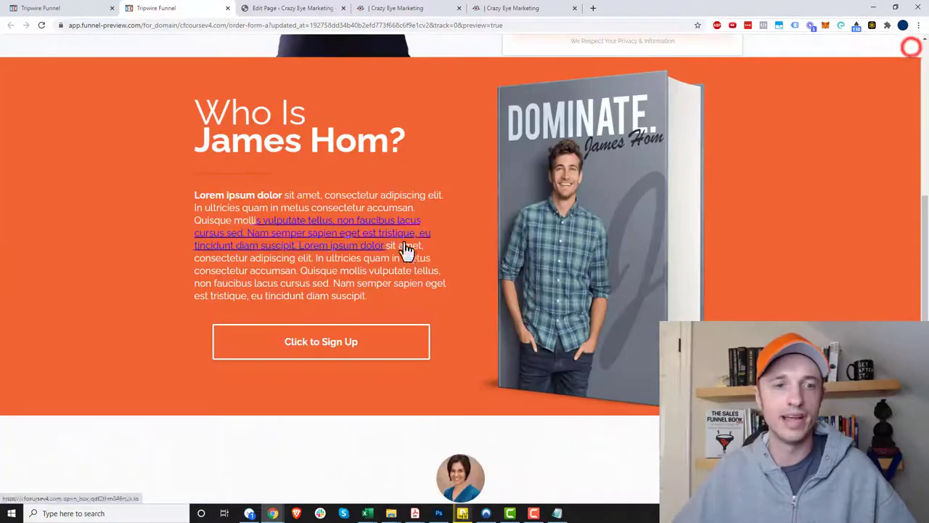
click(340, 233)
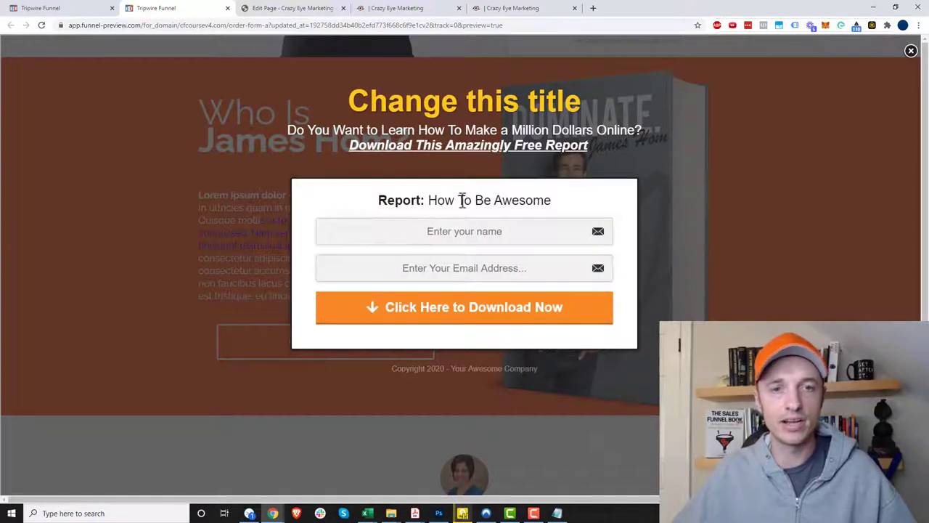
click(910, 51)
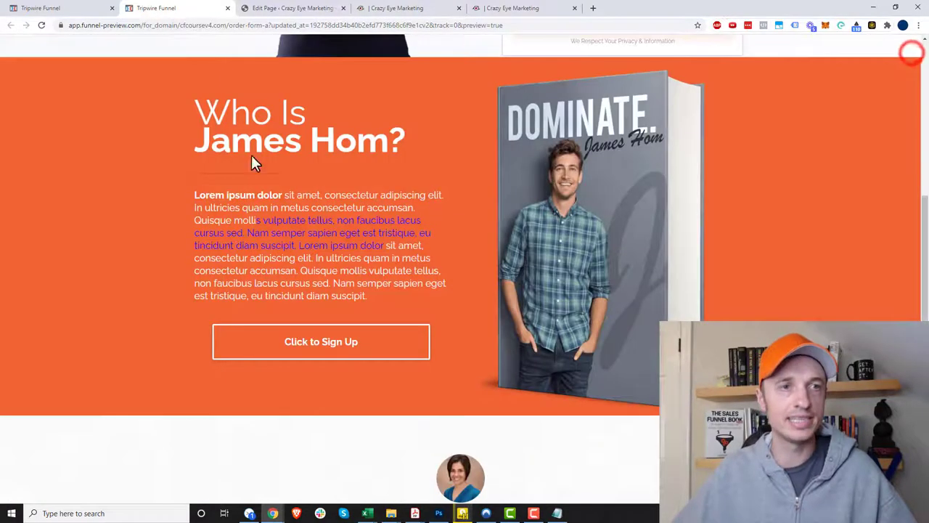
Step: Replace the WordPress page's content with the ClickPop code from Notepad, with data-delay='4000' and data-exit='true'
click(290, 11)
scroll(332, 174, down, 2)
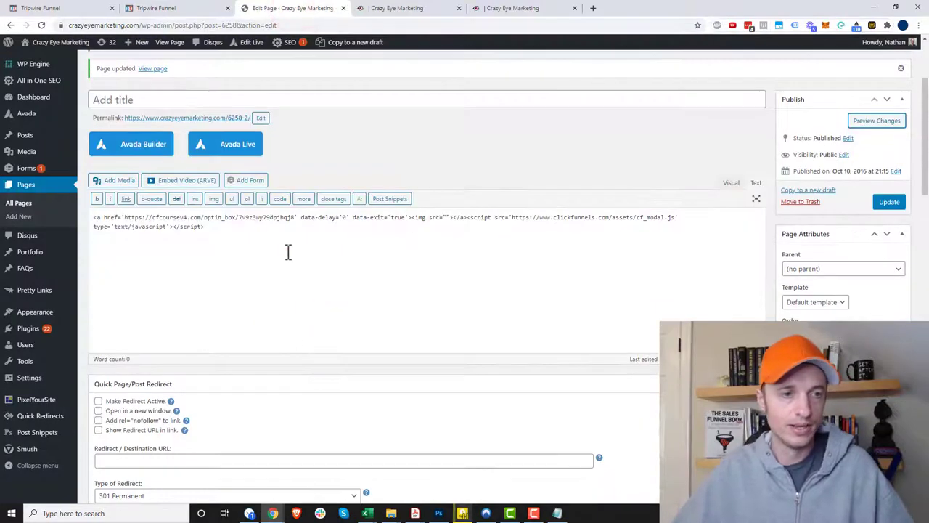
click(286, 251)
key(ctrl+a)
key(BackSpace)
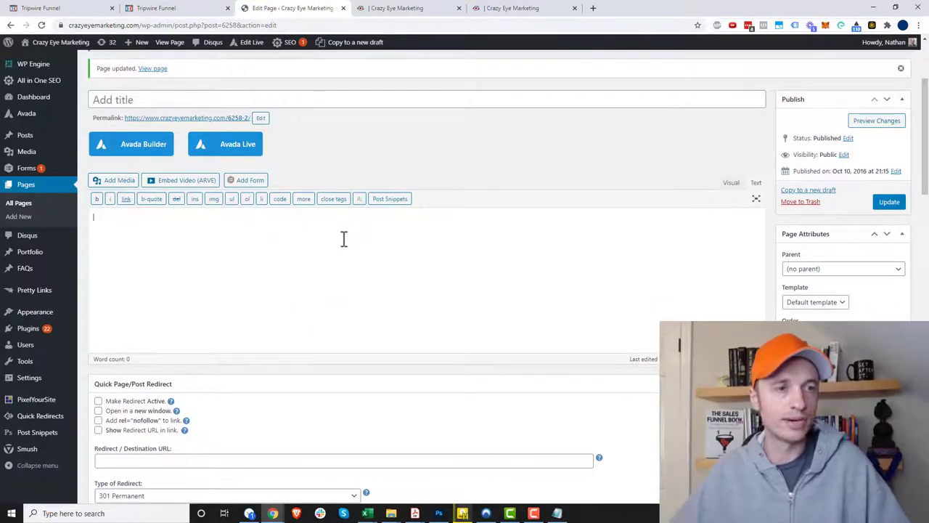
scroll(331, 326, up, 2)
scroll(224, 128, down, 1)
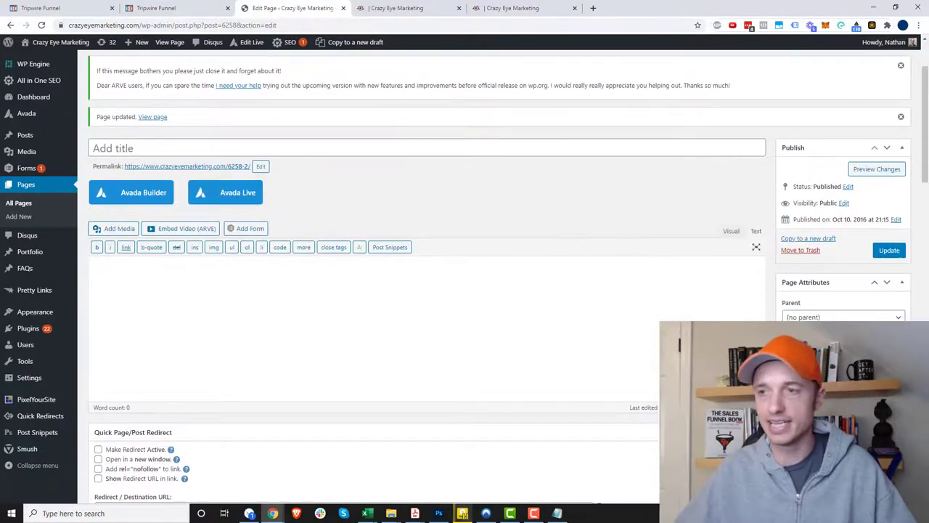
key(alt+Tab)
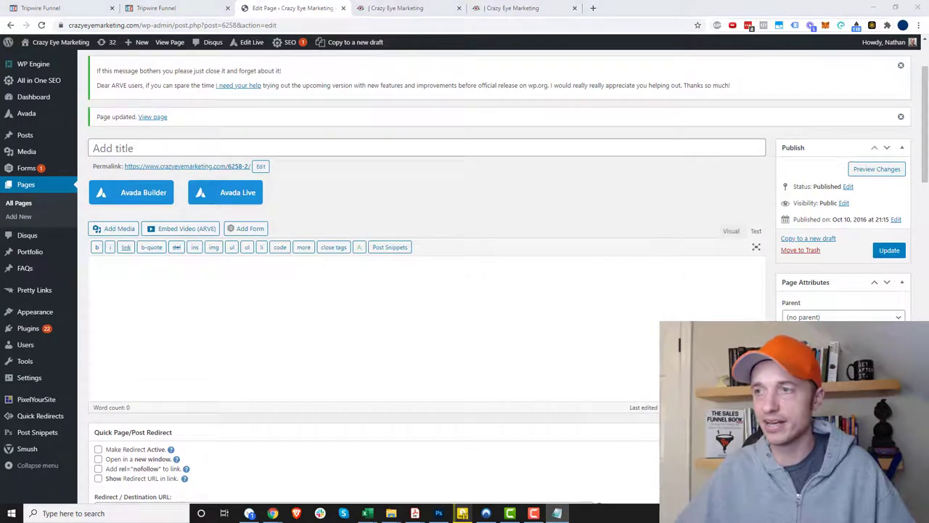
click(325, 288)
text(<a href='https://cfcoursev4.com/optin_box/qdf2thm846rt2v3d' data-delay='4000' data-exit='true'><img src=""></a><script src='https://www.clickfunnels.com/assets/cf_modal.js' type='text/javascript'></script>)
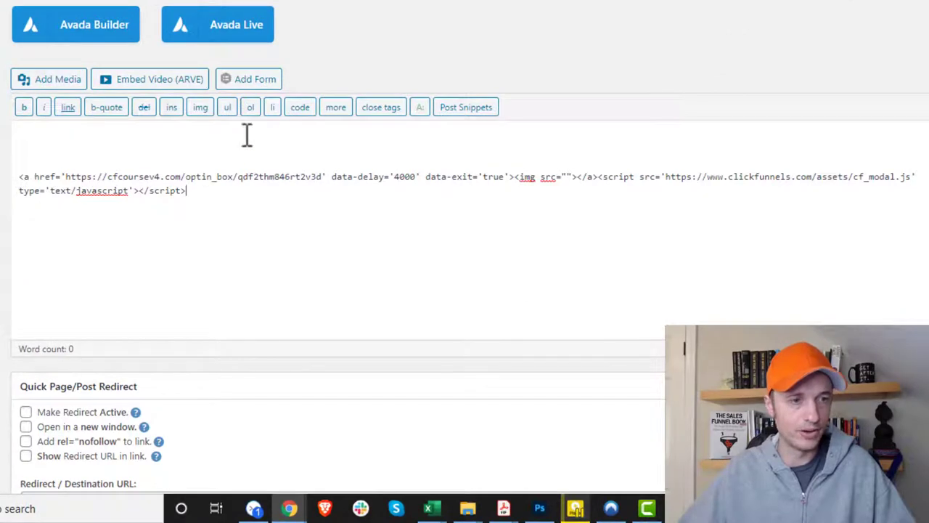
Step: Add an HTML link reading "Pop Up Form" above the code, pointing to the code's optin_box URL, and update the page
click(245, 130)
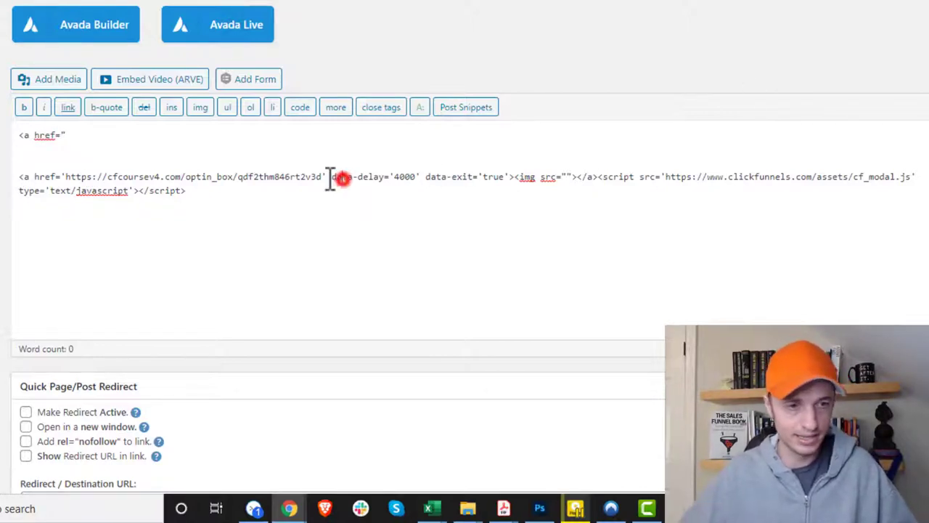
drag(322, 177, 67, 181)
key(ctrl+c)
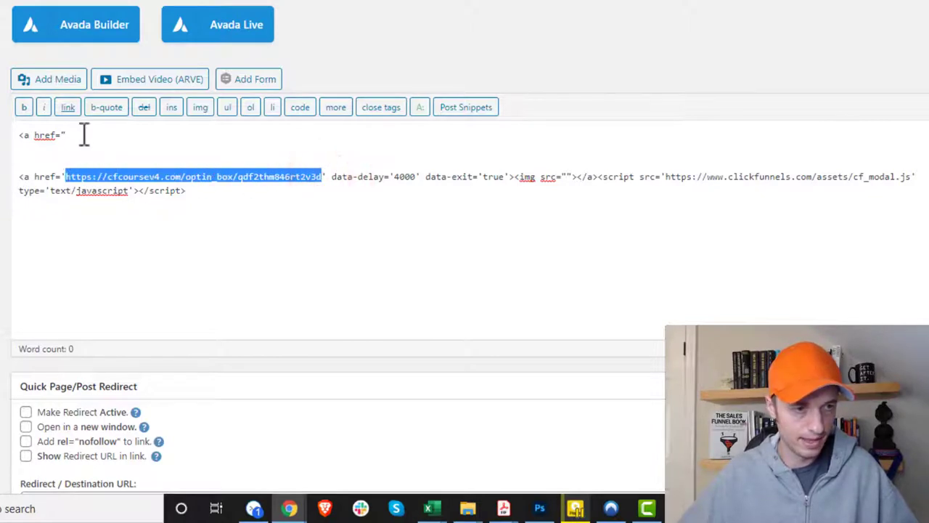
click(85, 135)
key(ctrl+v)
text(">Pop Op Form)
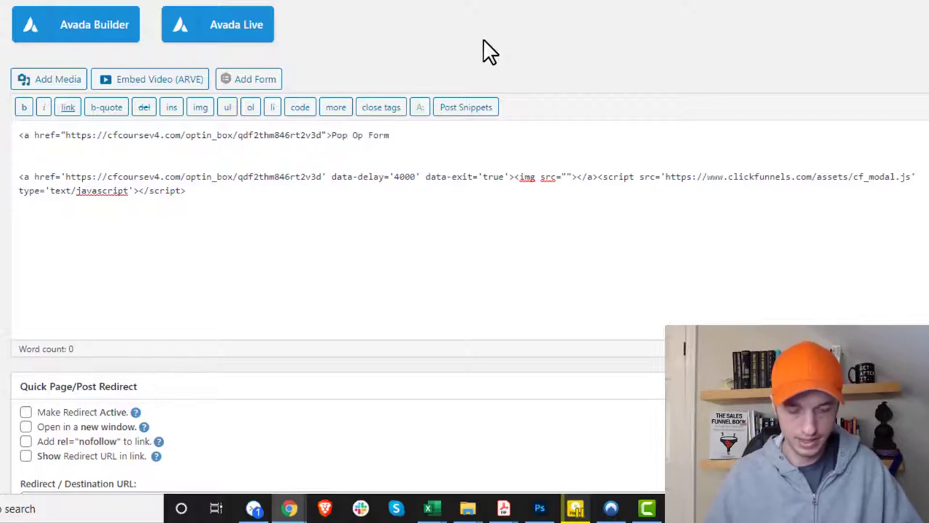
text(</)
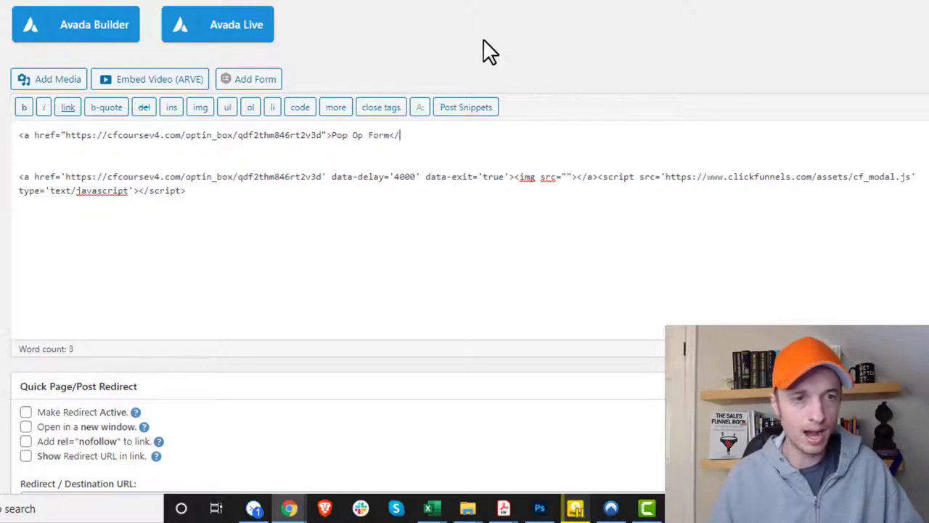
text(a>)
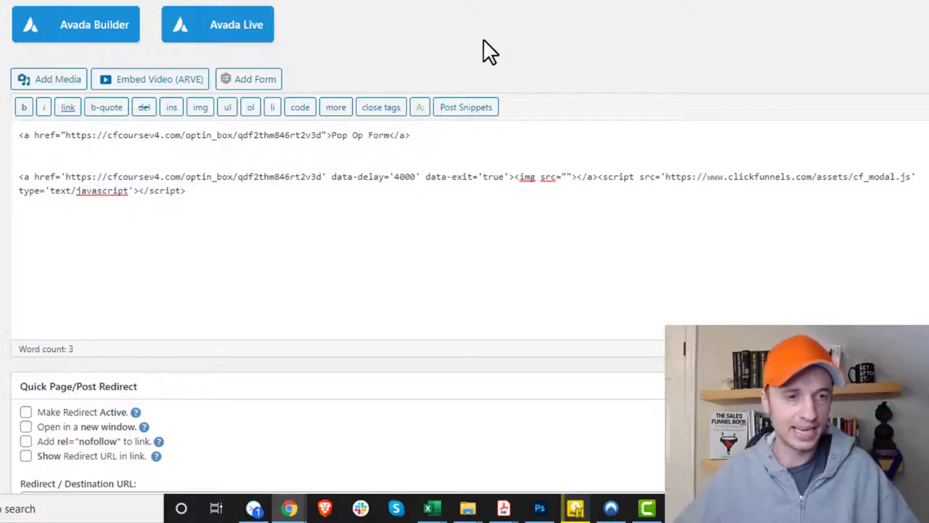
click(355, 135)
key(BackSpace)
text(U)
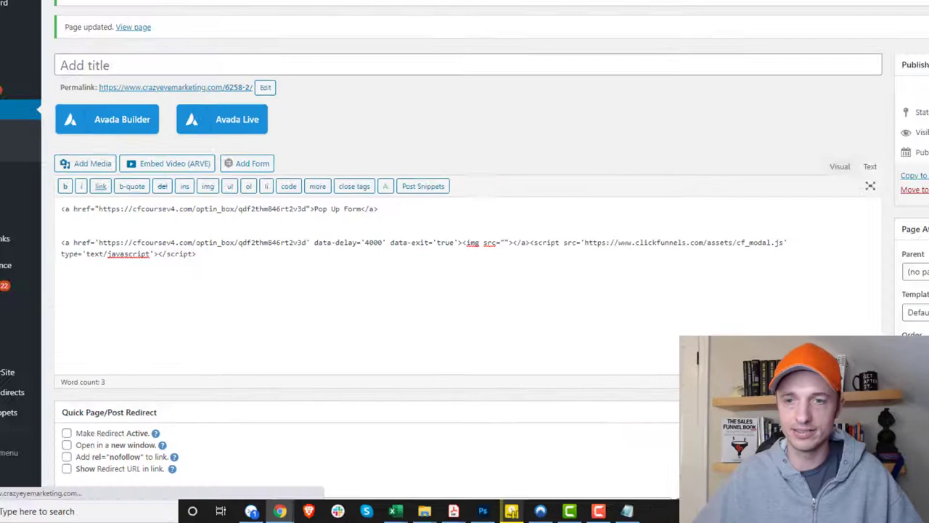
click(888, 250)
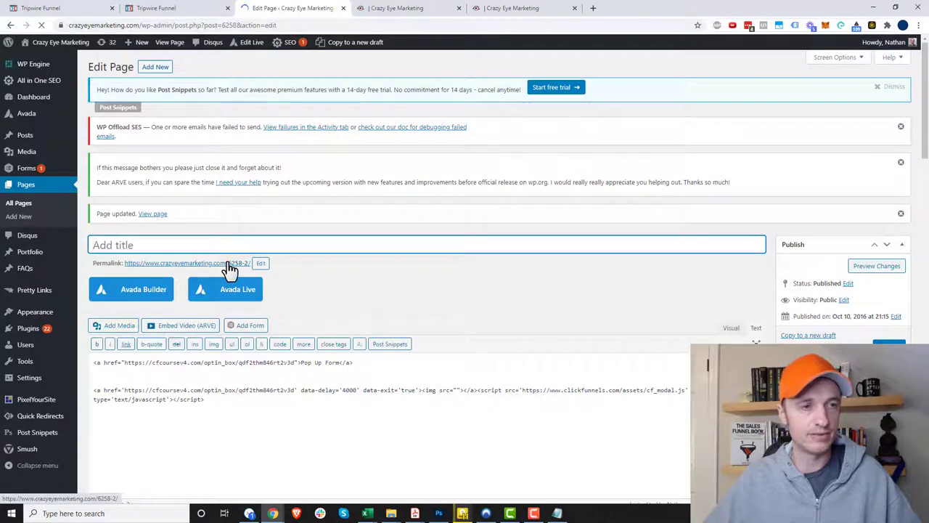
Step: Open the live WordPress page, dismiss the automatic popup, and test the "Pop Up Form" link
click(228, 263)
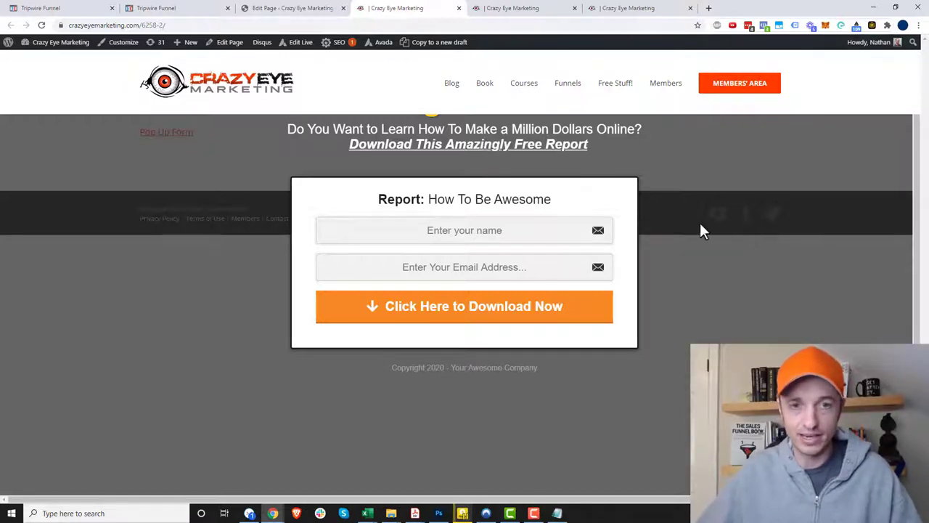
click(124, 323)
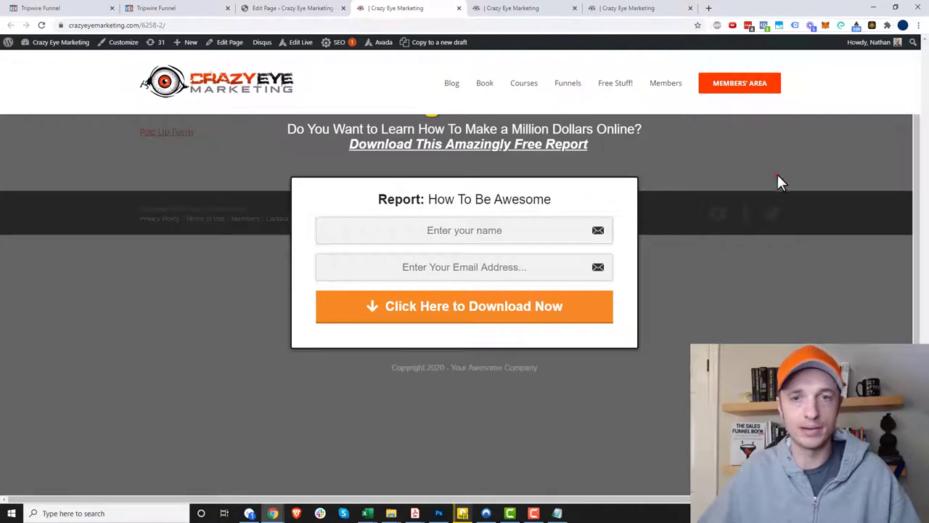
click(777, 176)
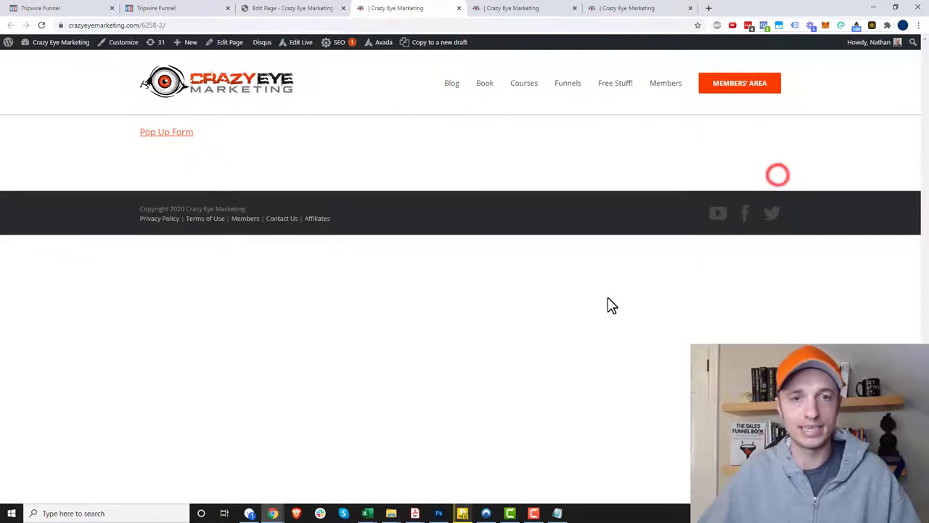
click(180, 135)
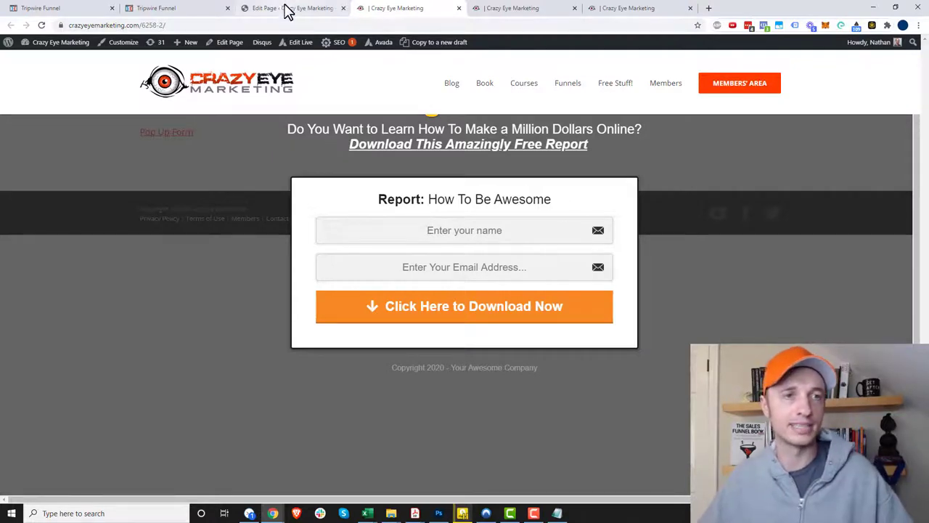
Step: Return to the WordPress page editor and examine the ClickPop embed code and the "Pop Up Form" link line by highlighting each
click(187, 13)
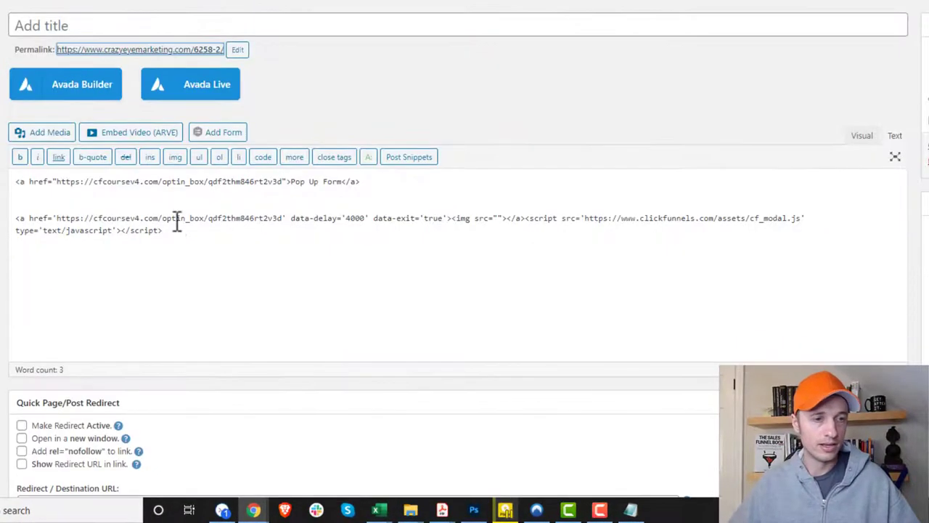
drag(176, 230, 80, 218)
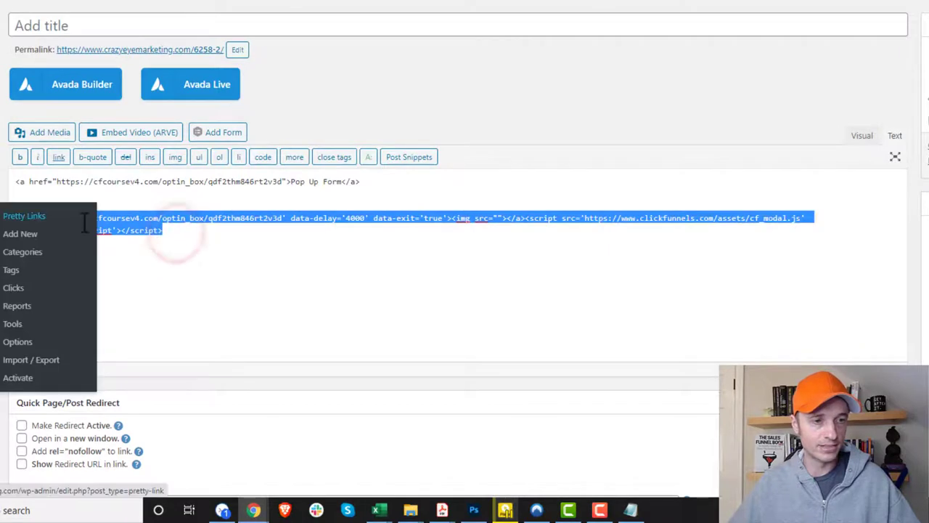
click(234, 214)
drag(176, 232, 18, 218)
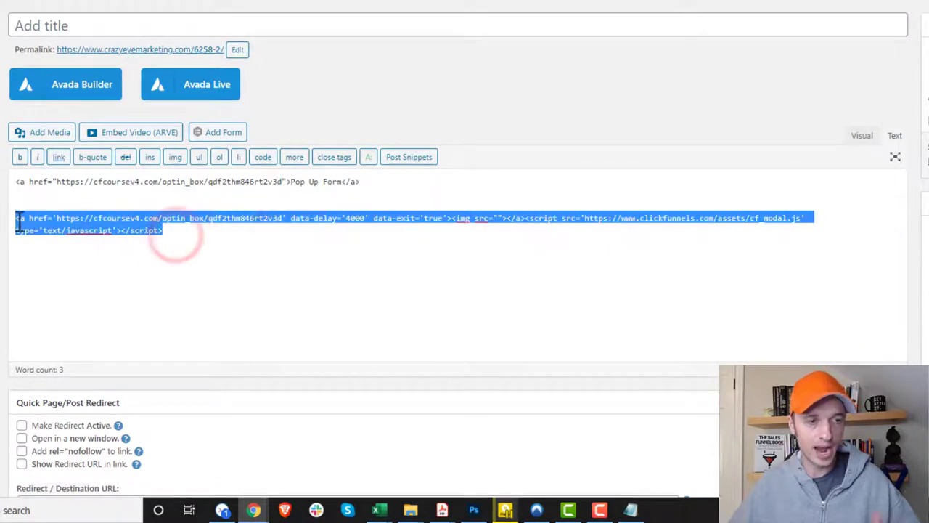
click(209, 234)
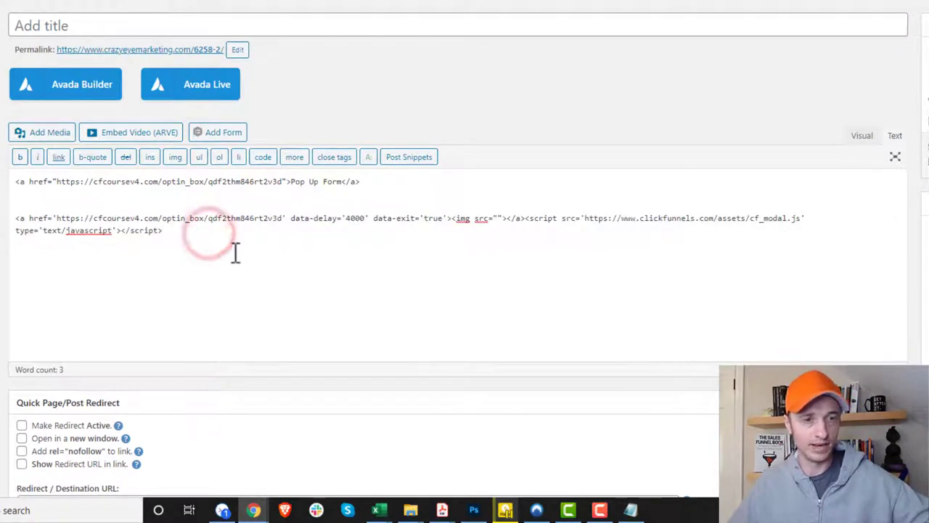
drag(238, 240, 11, 230)
triple_click(128, 230)
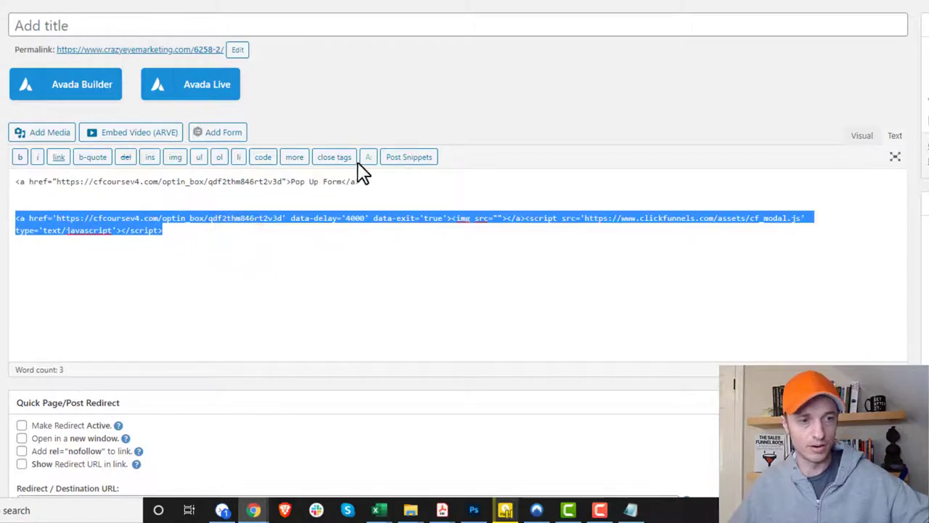
triple_click(369, 182)
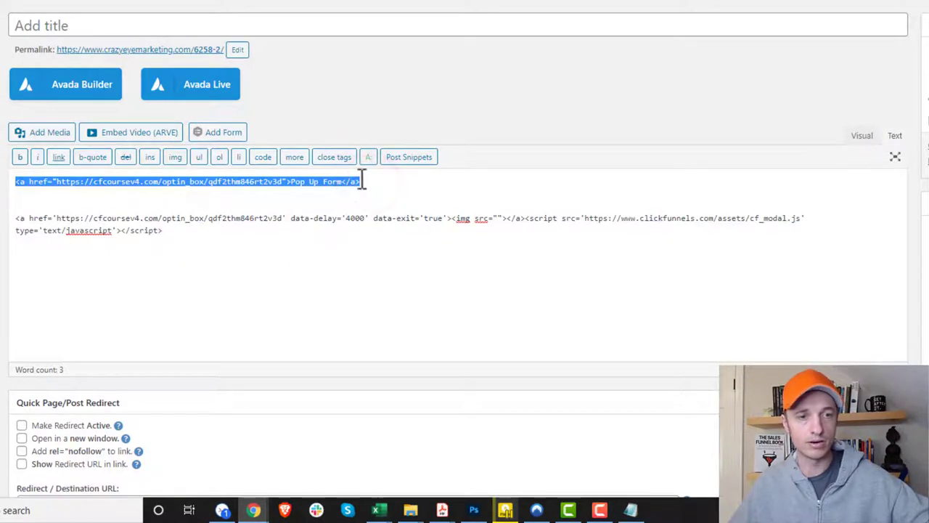
click(360, 181)
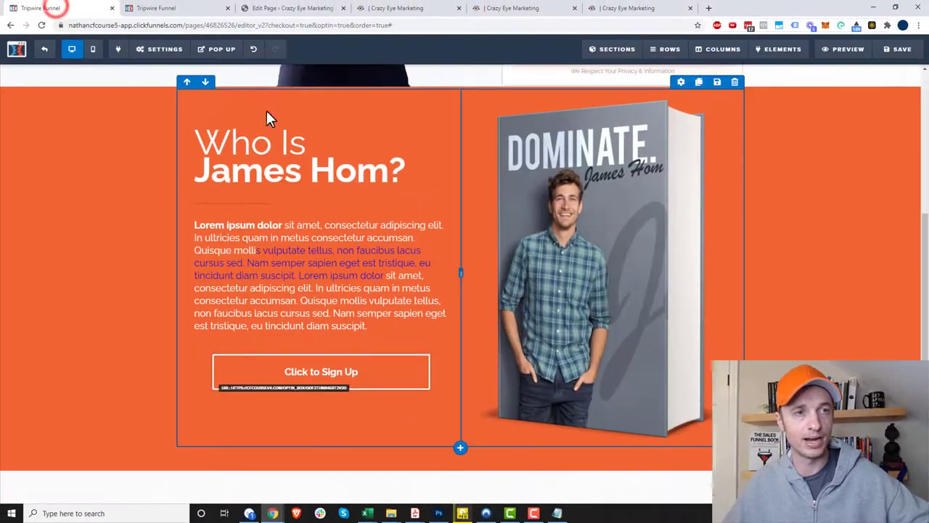
Step: Check the footer tracking code in the ClickFunnels order form page for the ClickPop code and close the dialog
click(164, 49)
click(175, 105)
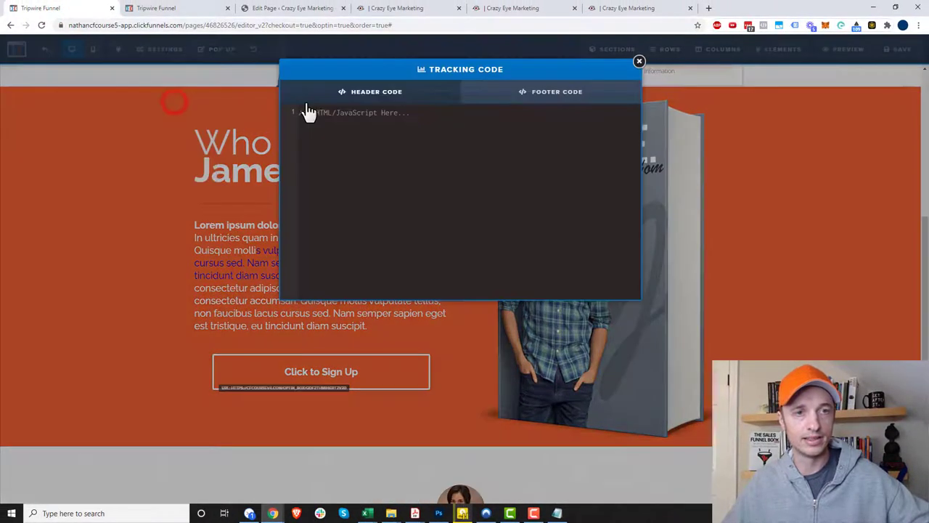
click(537, 98)
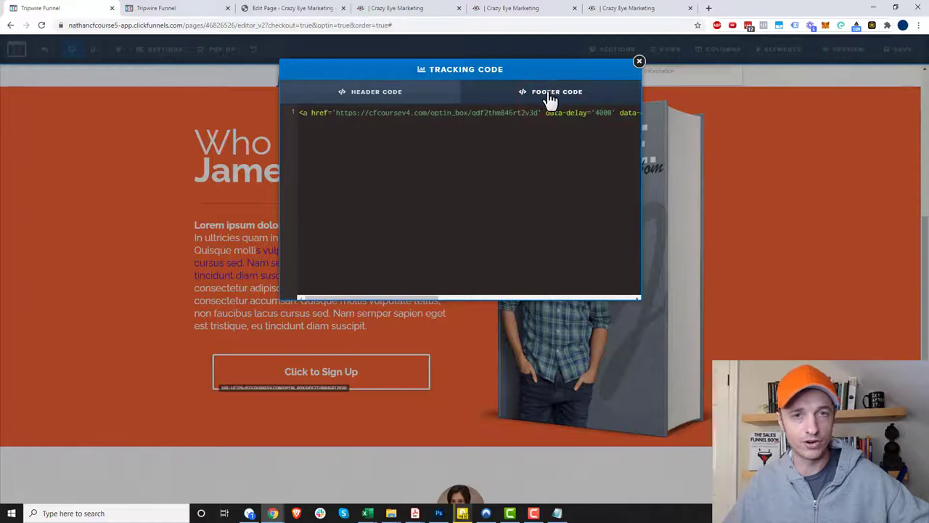
click(639, 65)
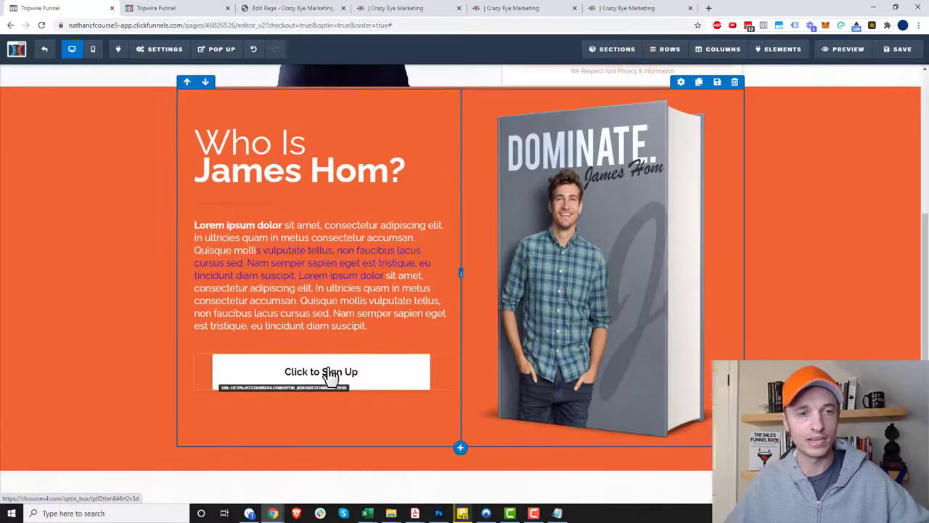
Step: Go back to the WordPress editor and highlight the ClickPop code and the "Pop Up Form" link line for comparison
click(289, 11)
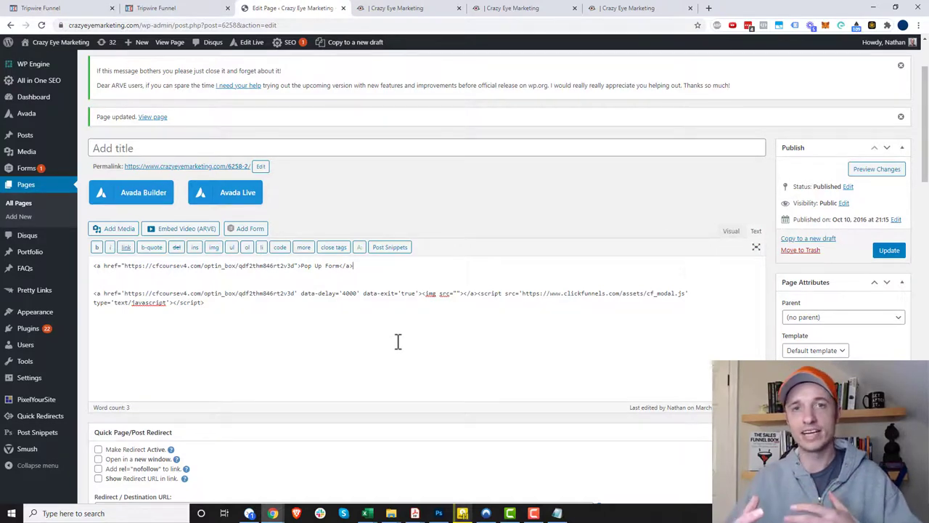
triple_click(207, 302)
drag(357, 266, 94, 265)
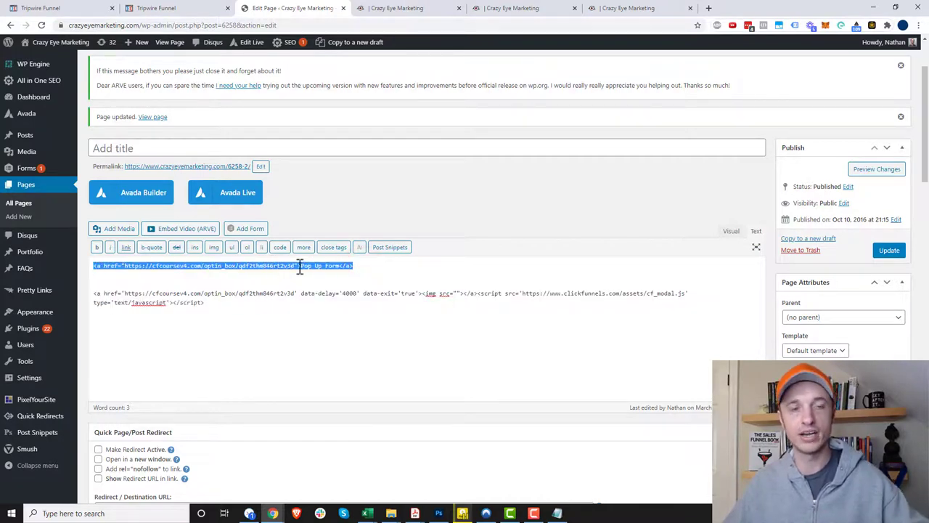